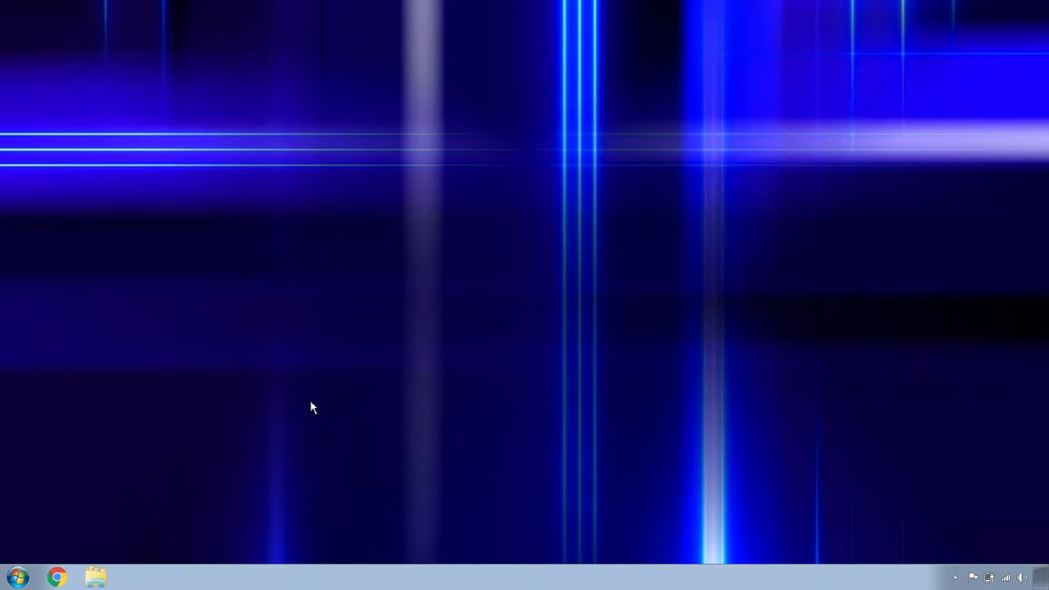
Open the Noritake website at noritake-elec.com in Chrome.
click(54, 575)
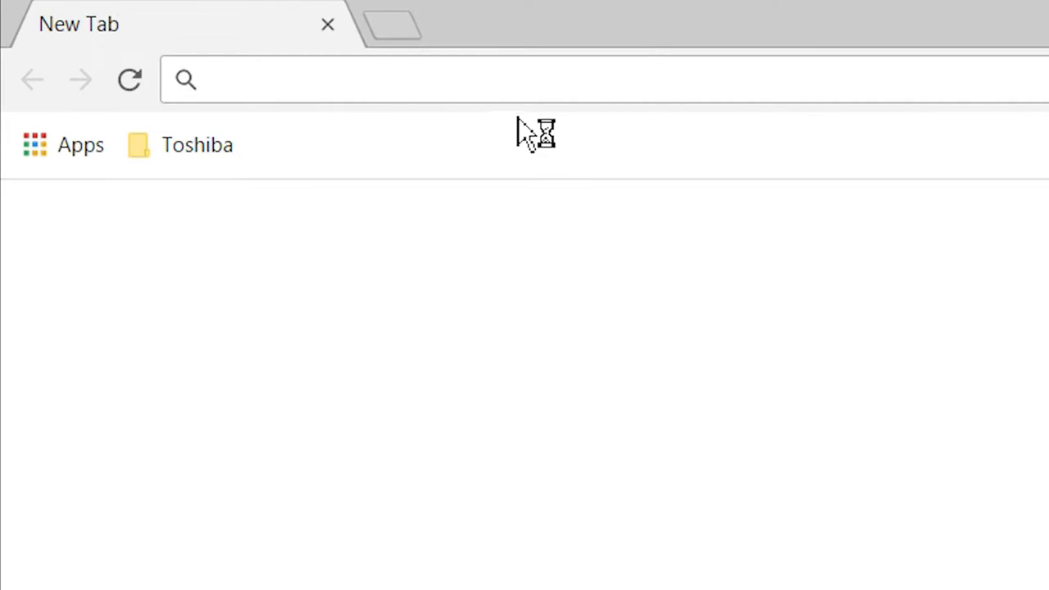
text(norita)
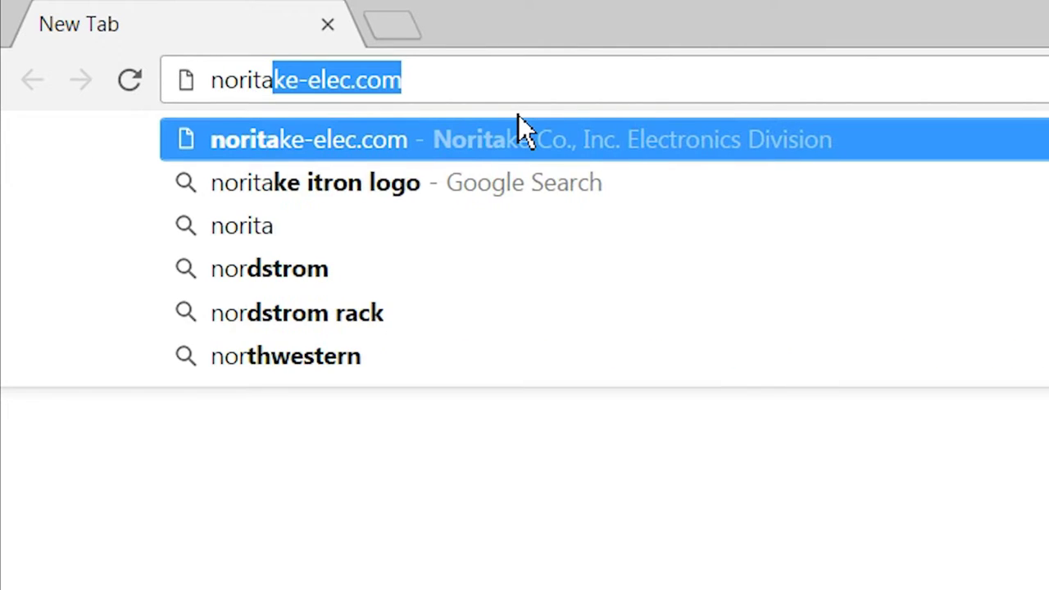
text(ke-elec.com)
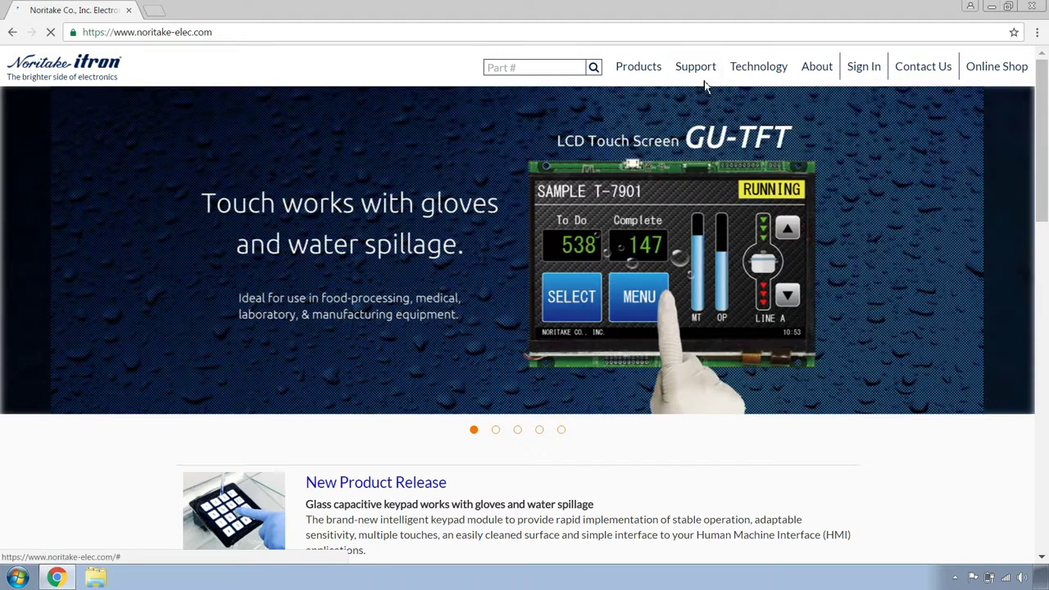
Go to the Tools design resources under Support, filter them to the GU-TFT series and find the GU-TFT Tool page.
mouse_move(700, 75)
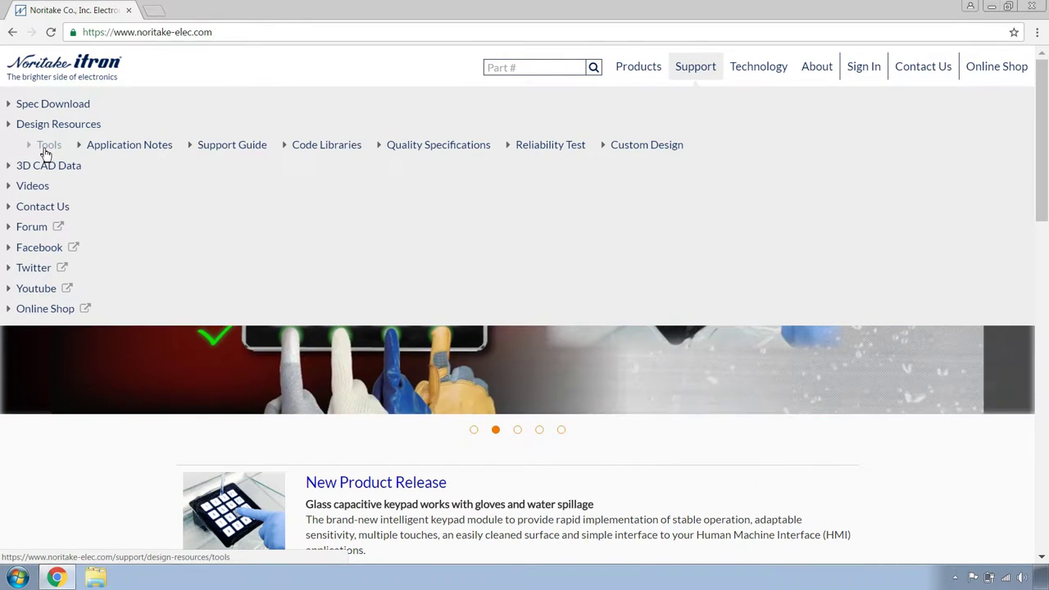
click(45, 150)
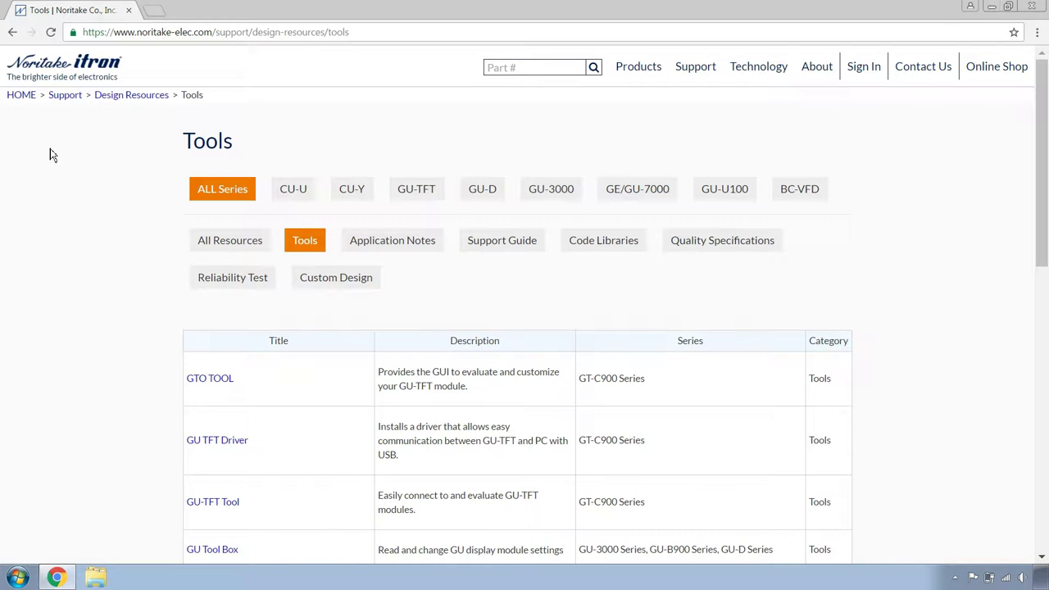
click(425, 191)
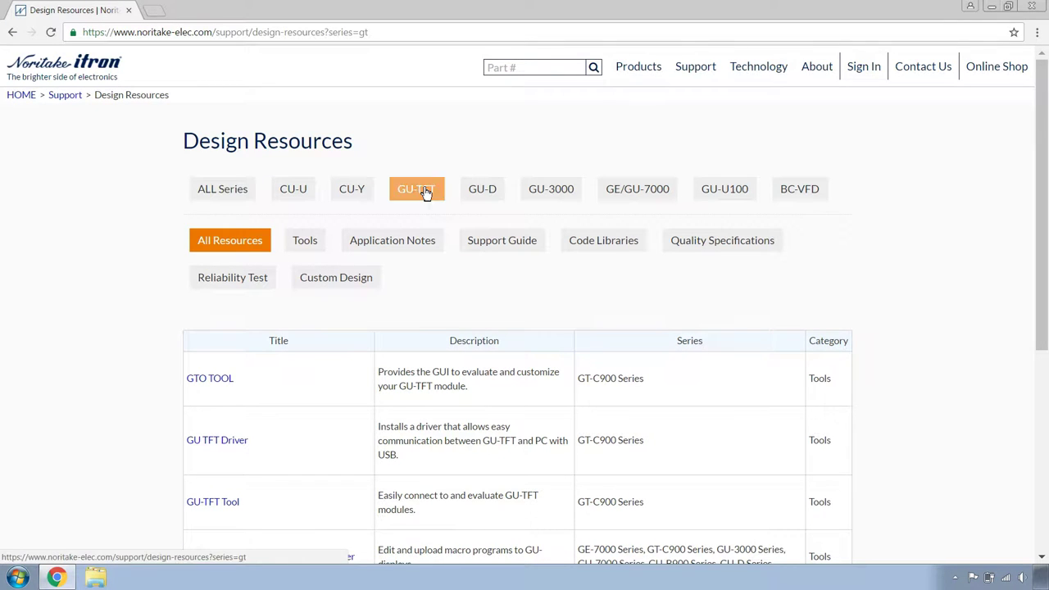
scroll(105, 221, down, 3)
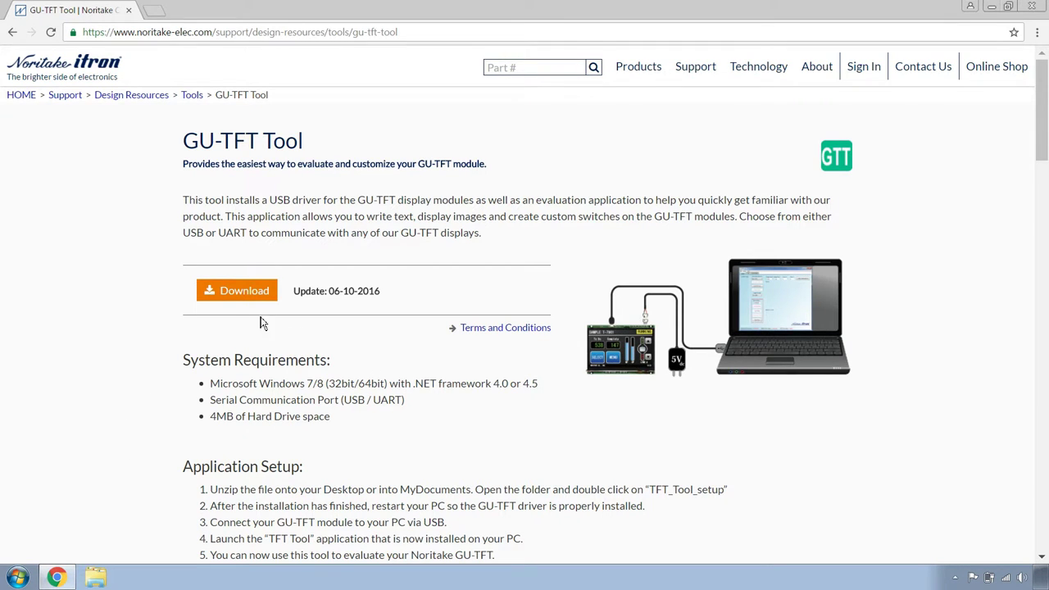
Download TFT_Tool_setup.zip from the GU-TFT Tool page and show the file in its folder.
click(221, 297)
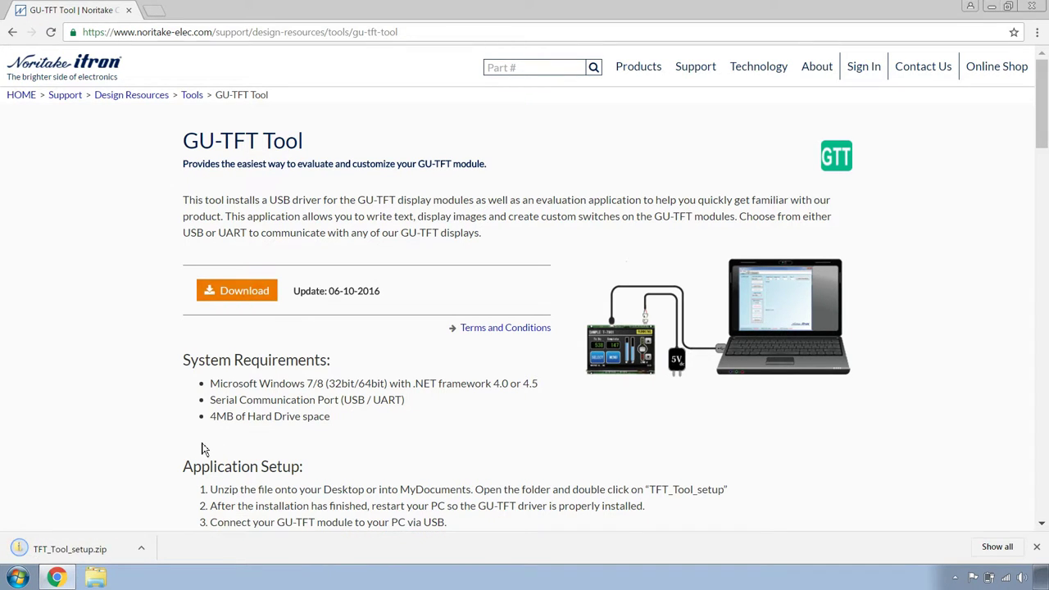
click(142, 549)
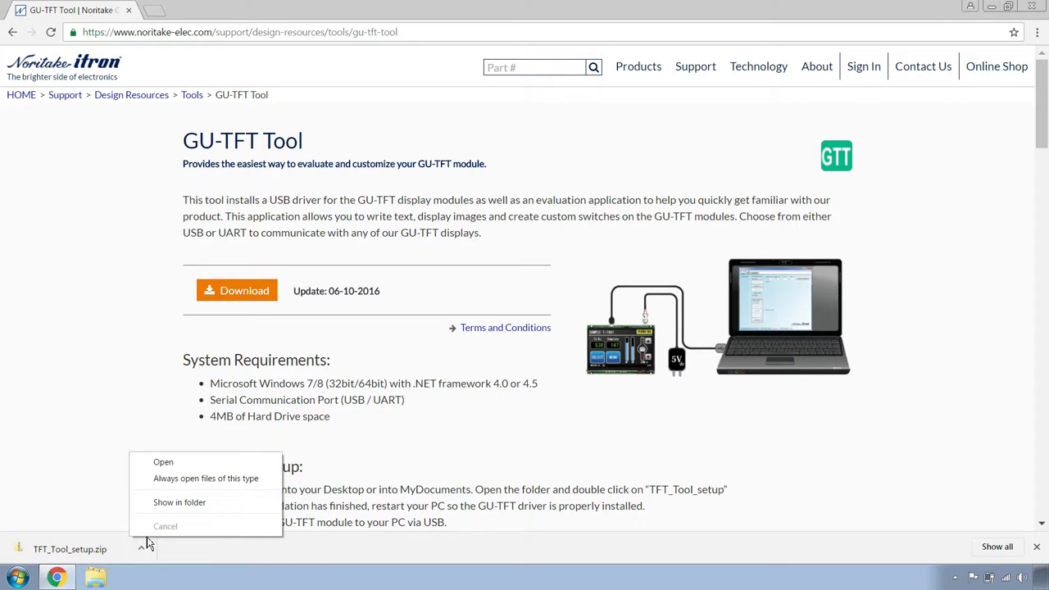
click(178, 505)
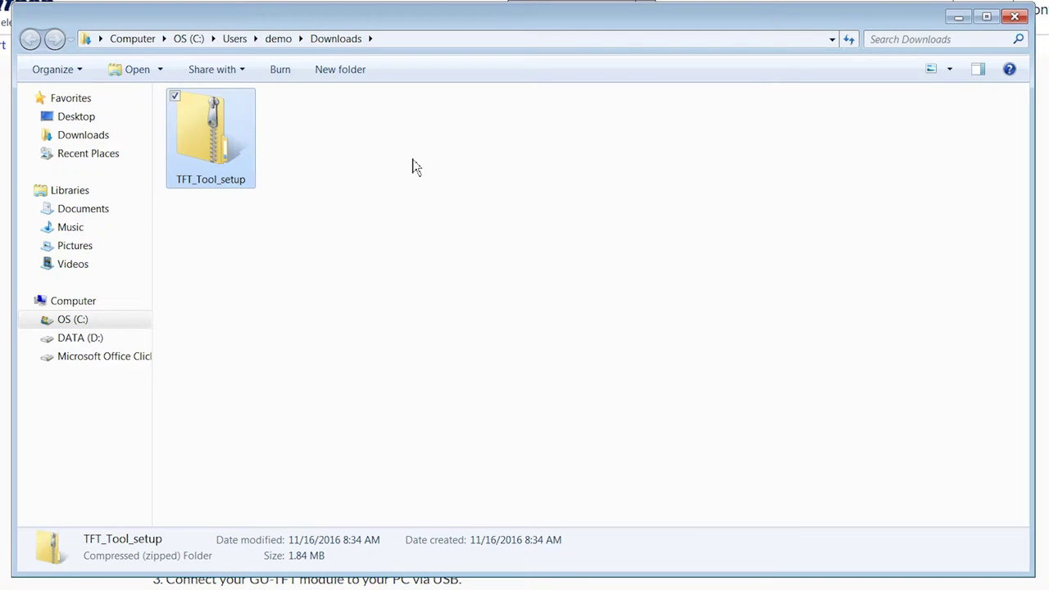
Extract the TFT_Tool_setup archive to the default TFT_Tool_setup folder inside Downloads, with extracted files shown when complete.
click(283, 208)
click(221, 160)
right_click(221, 152)
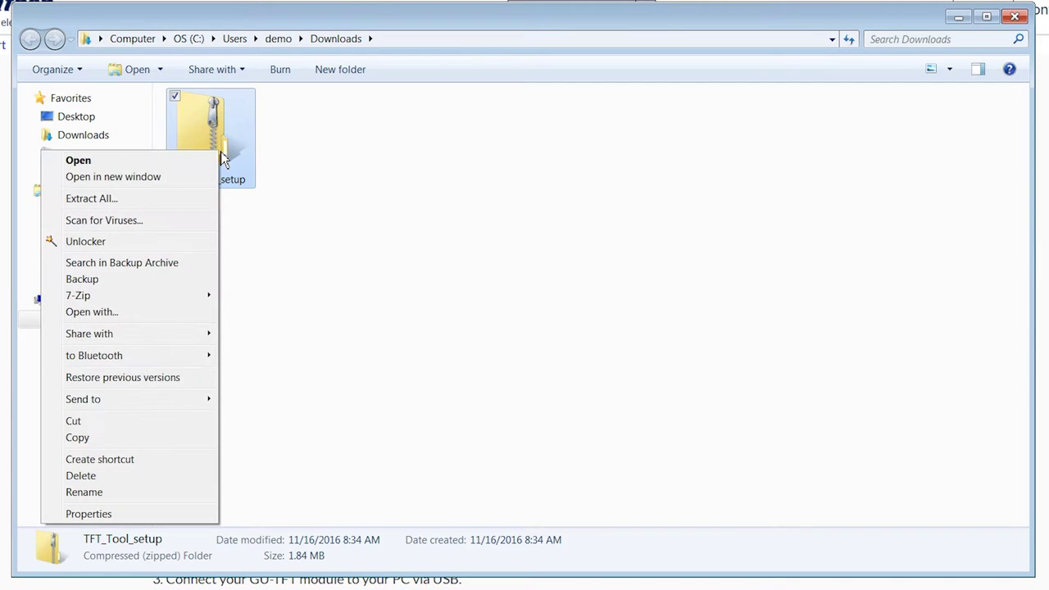
click(160, 201)
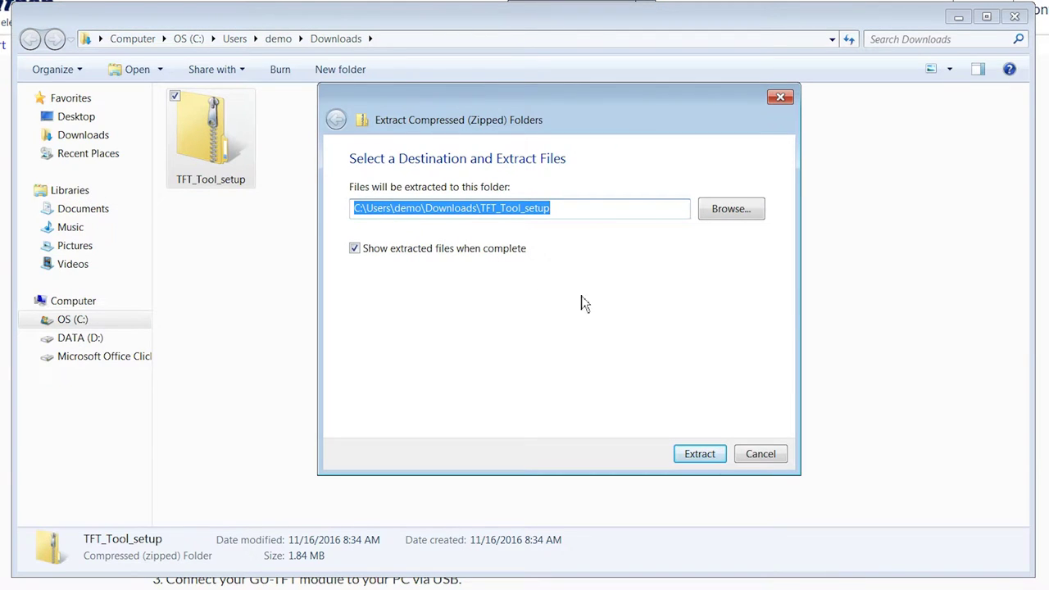
click(589, 209)
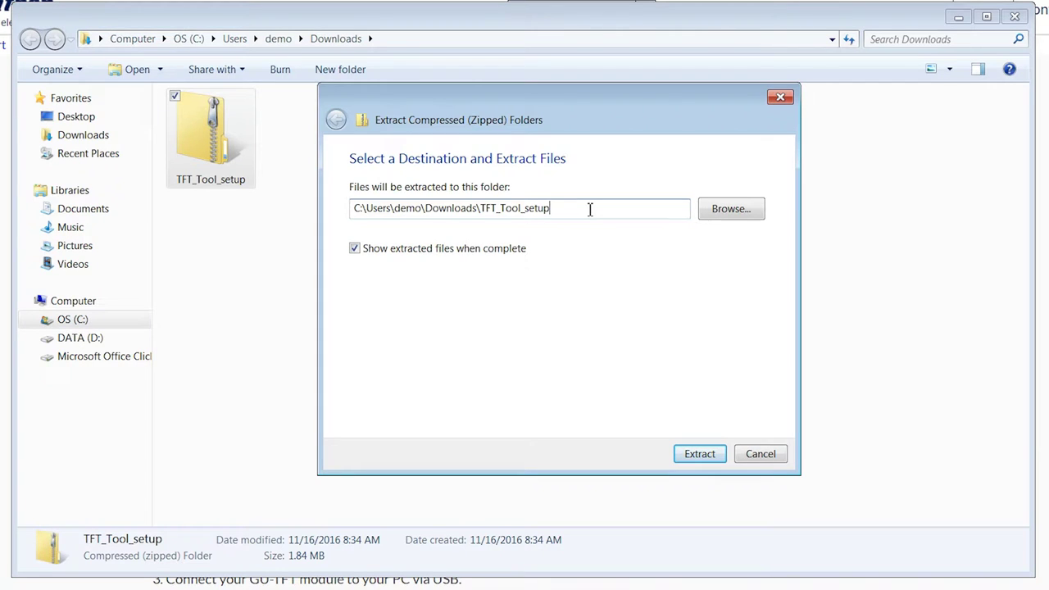
click(703, 459)
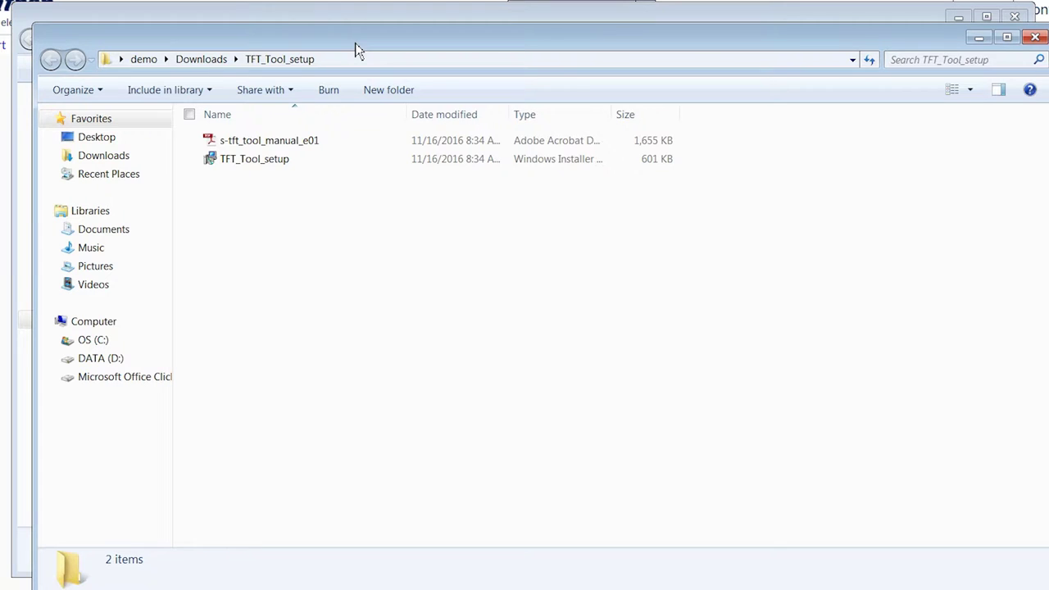
Run the TFT_Tool_setup installer package from the extracted folder and allow it past the security warning.
drag(355, 47, 607, 98)
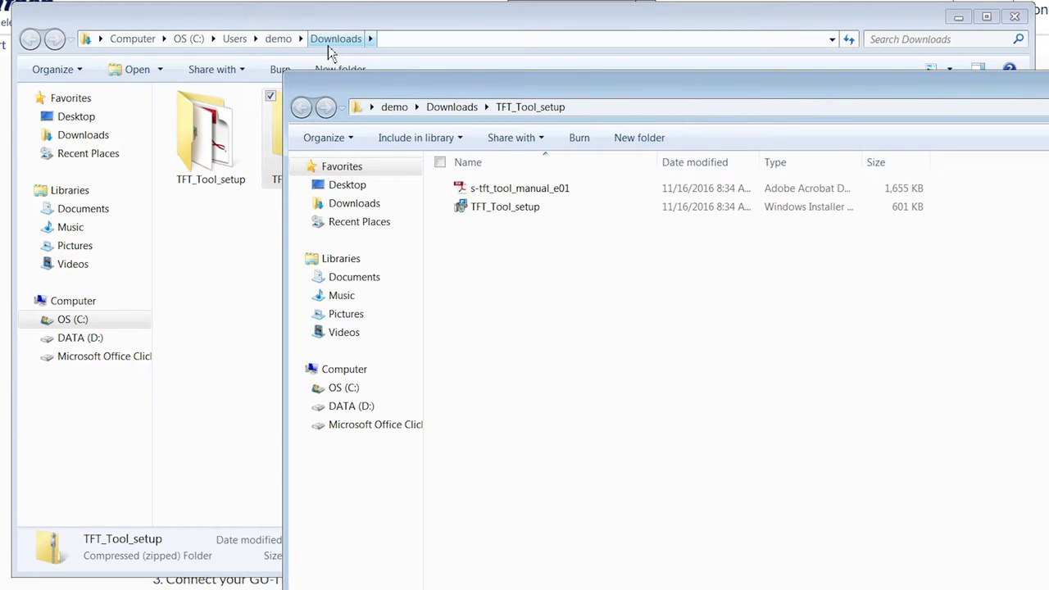
drag(661, 85, 410, 30)
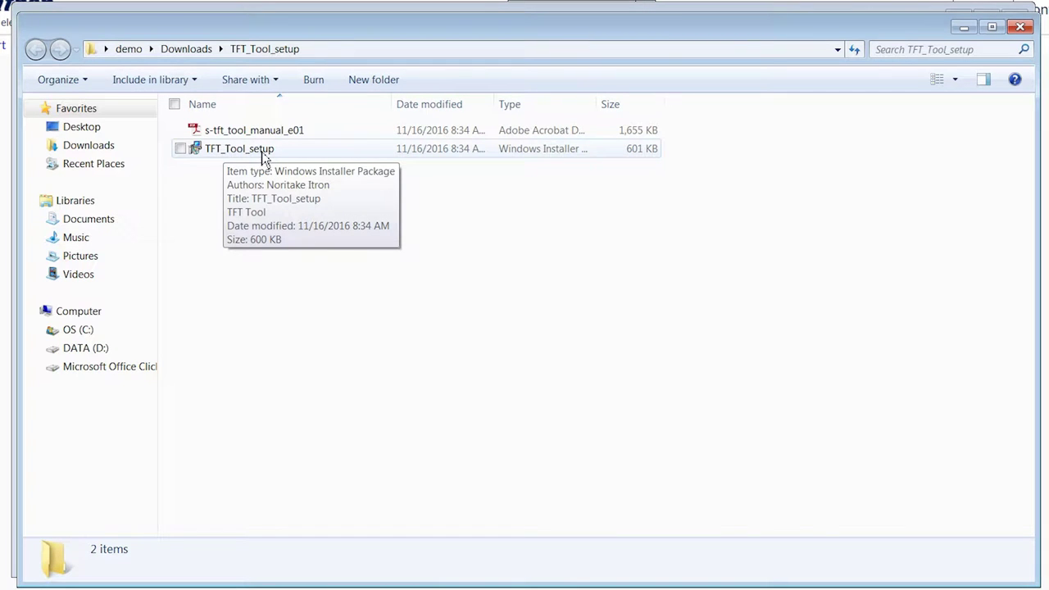
double_click(243, 156)
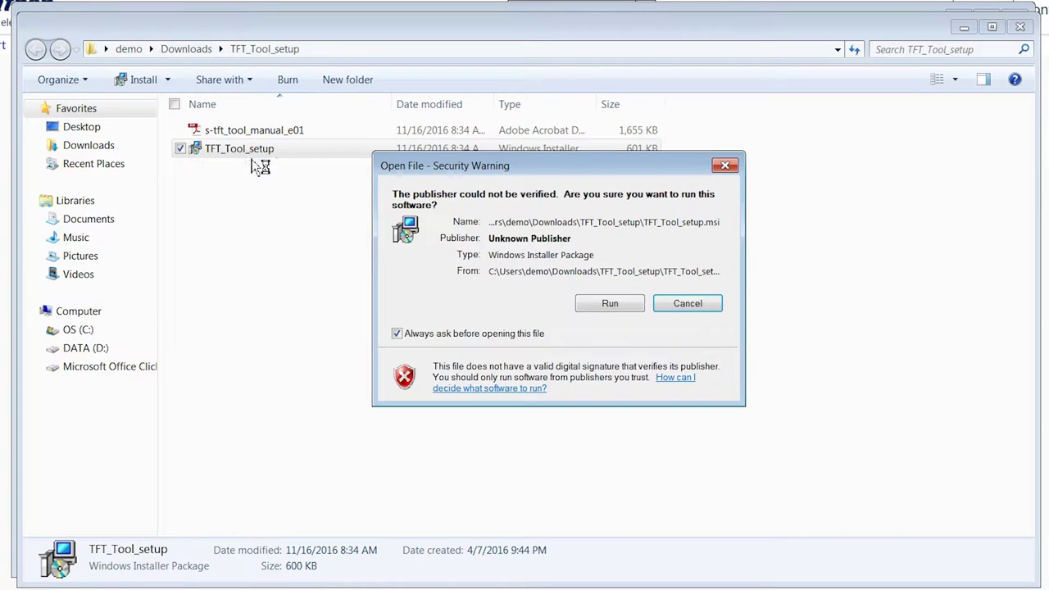
click(627, 308)
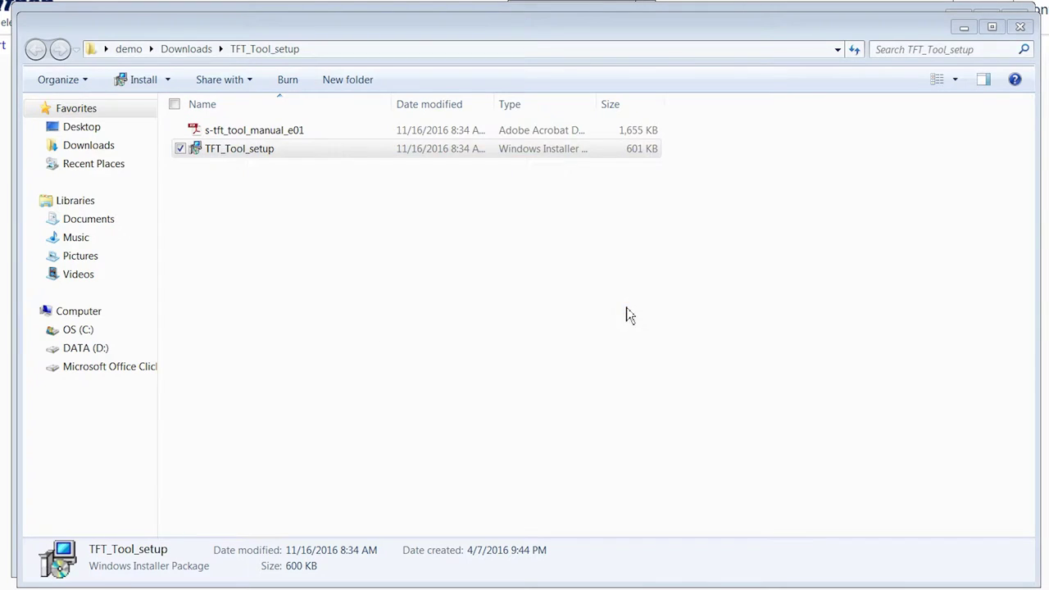
drag(568, 116, 559, 85)
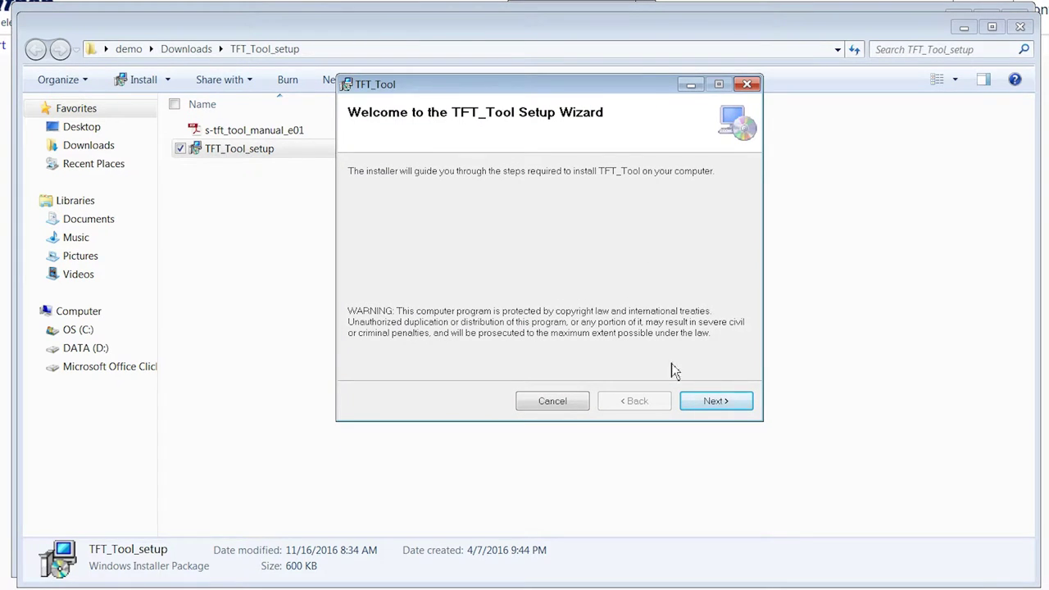
Accept the license agreement, install TFT_Tool for everyone in the default Noritake Itron folder, and close the finished wizard.
click(706, 405)
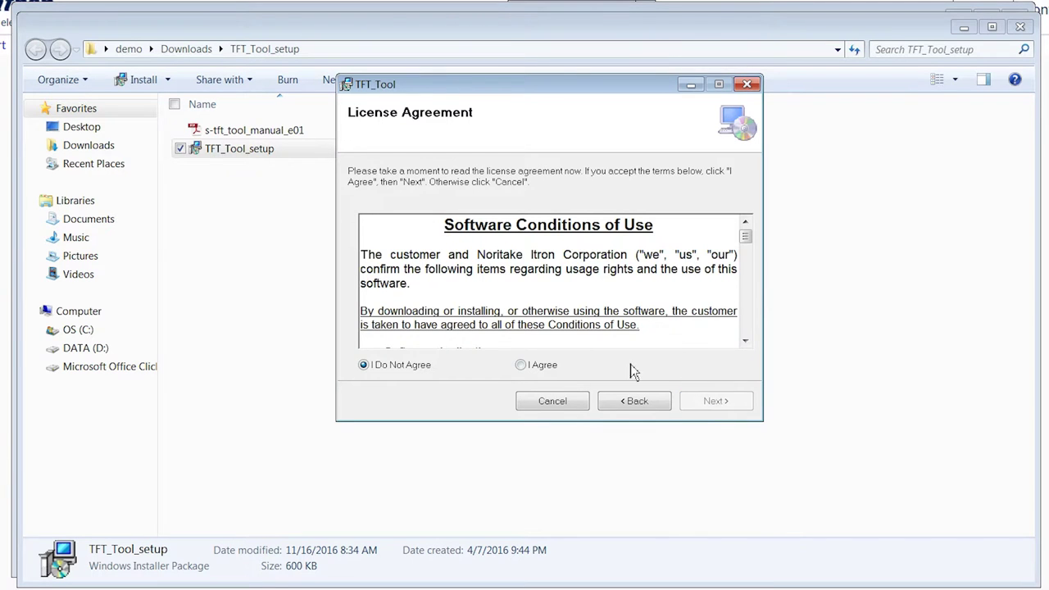
click(521, 364)
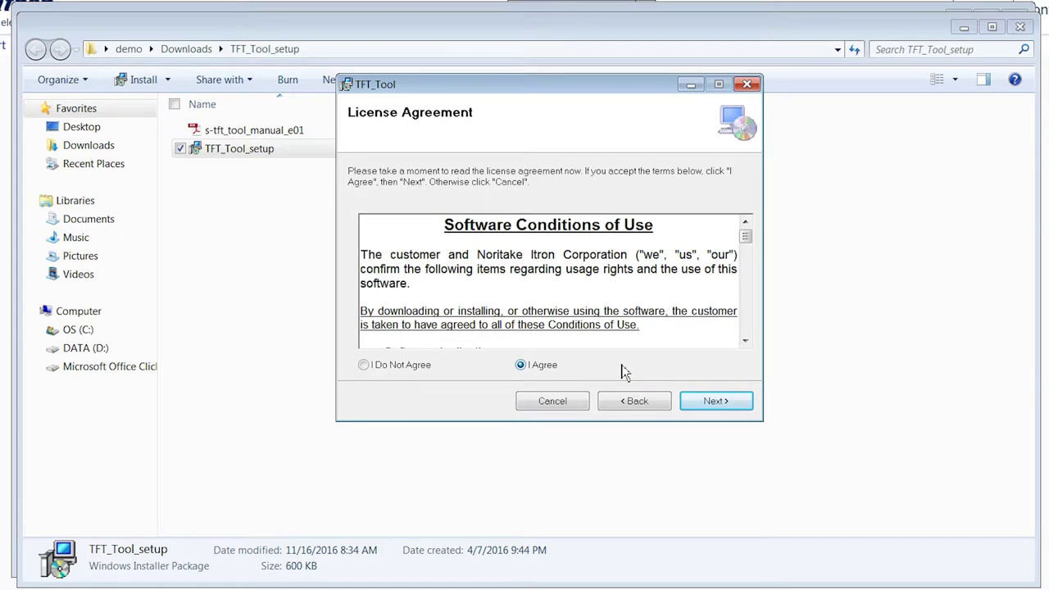
click(709, 406)
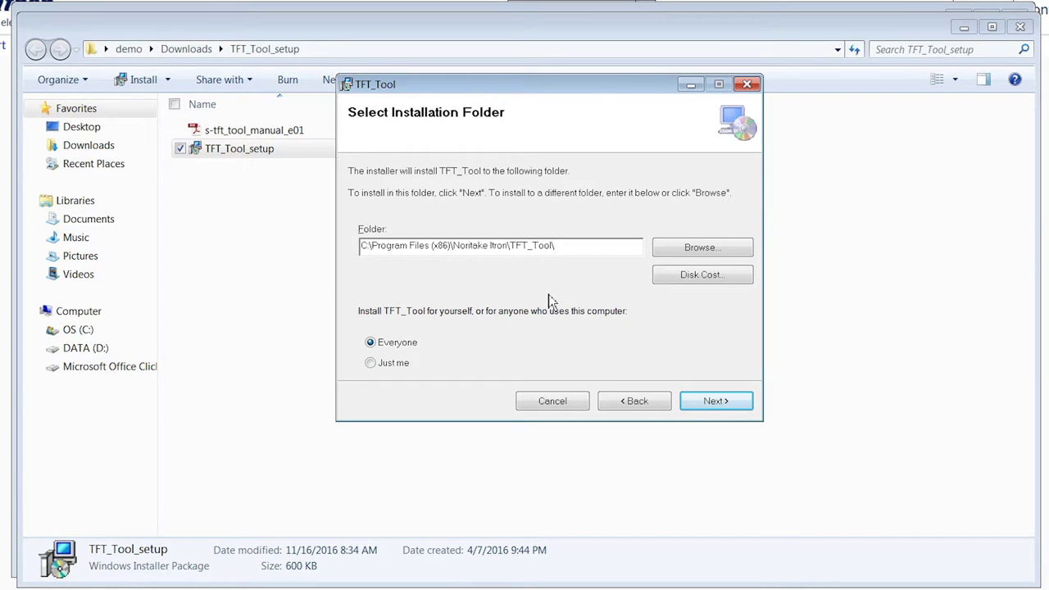
click(715, 401)
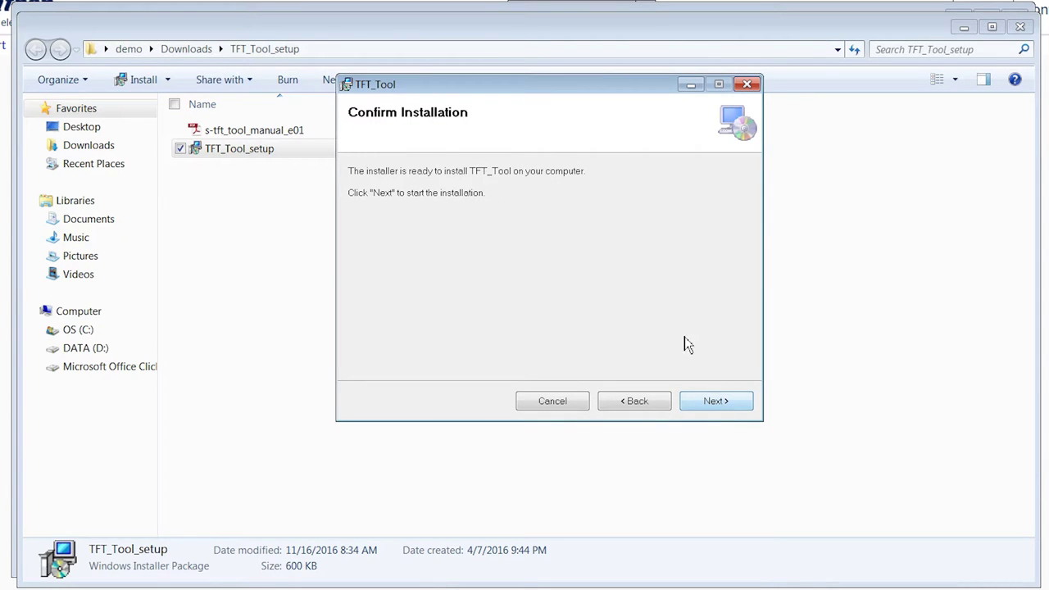
click(715, 401)
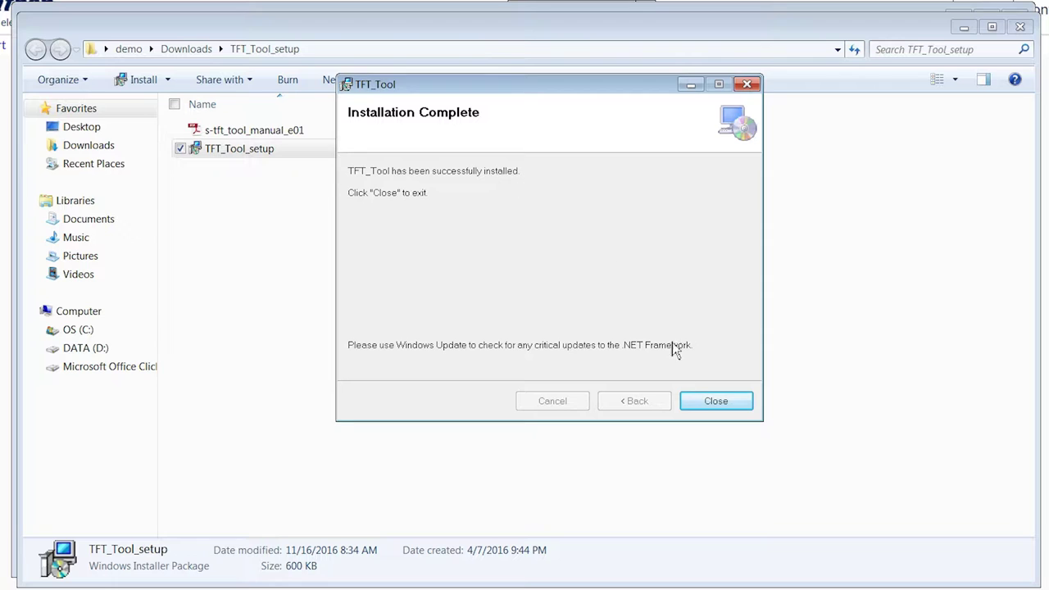
click(698, 403)
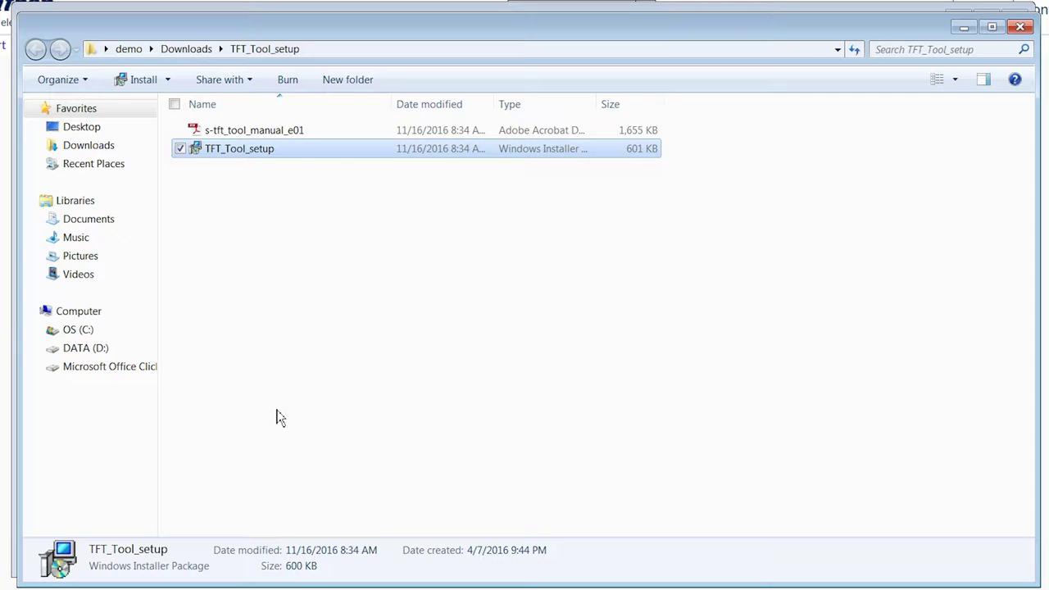
Search the installed programs for "tft" and launch TFT Tool.
key(super)
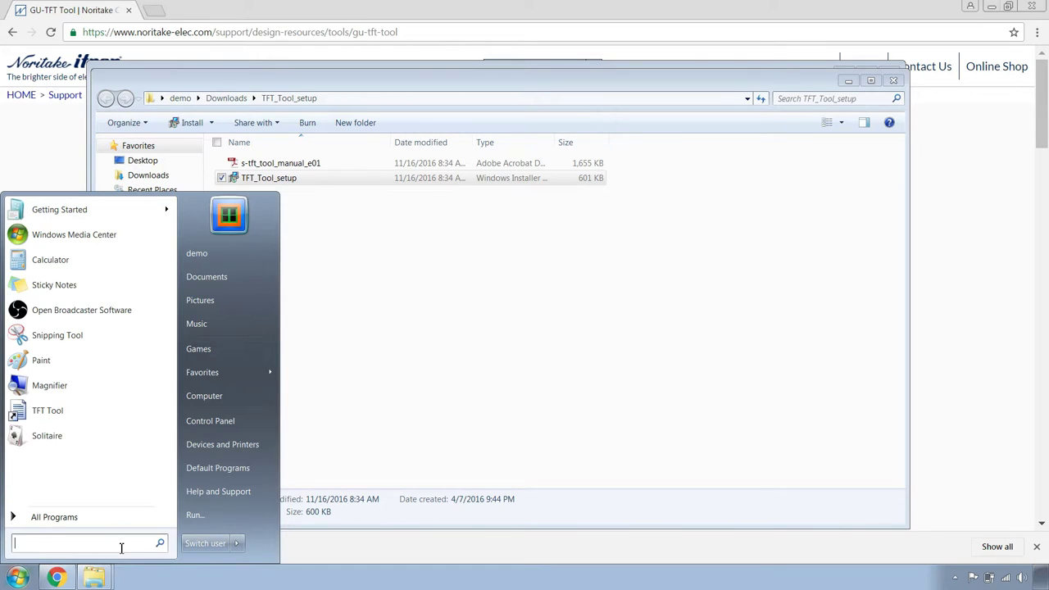
text(tft)
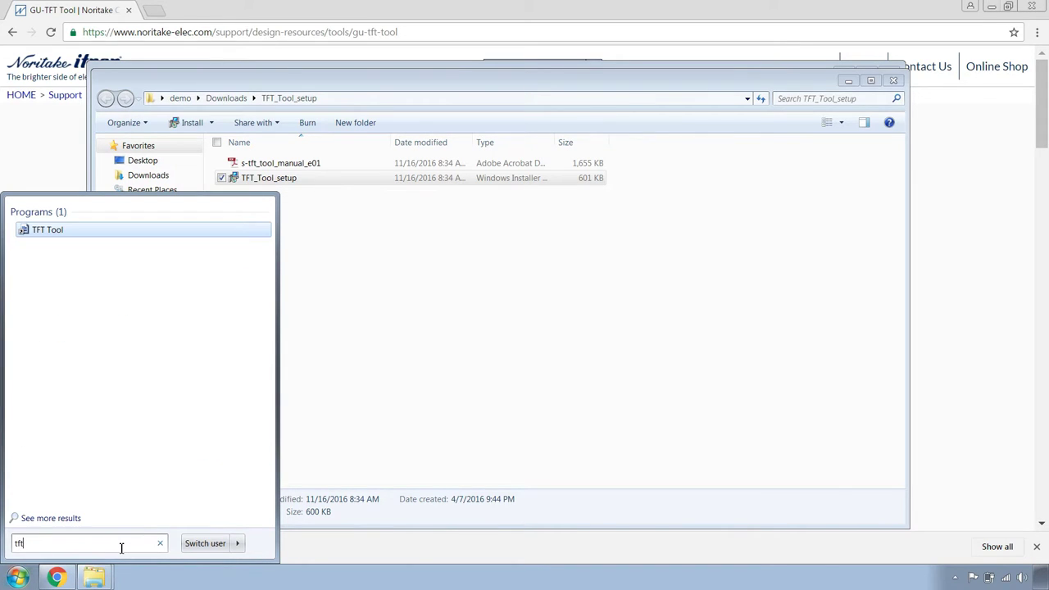
click(49, 232)
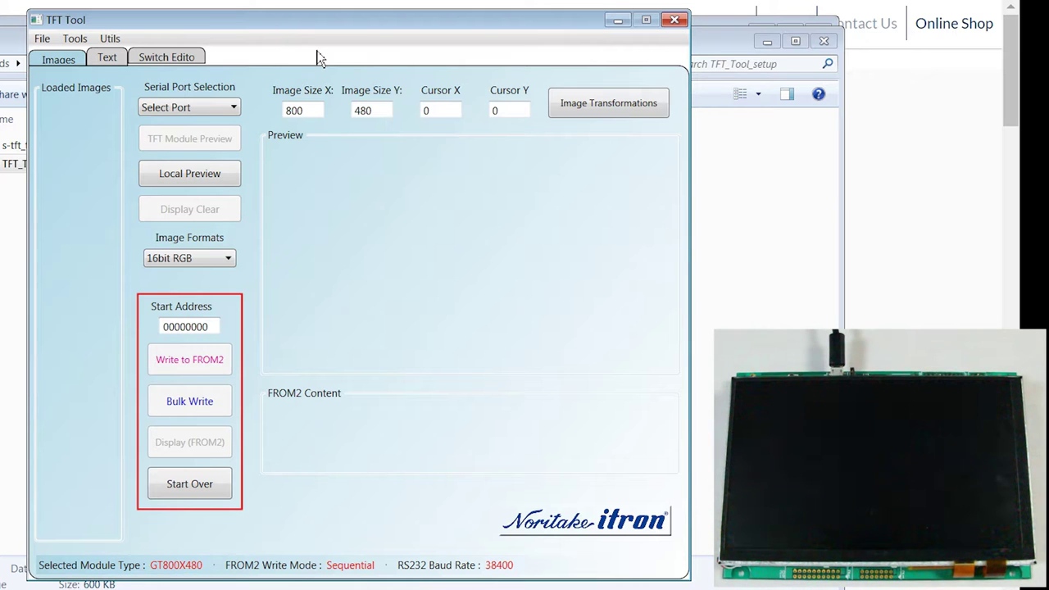
Search the computer for "device" and open Device Manager.
key(super)
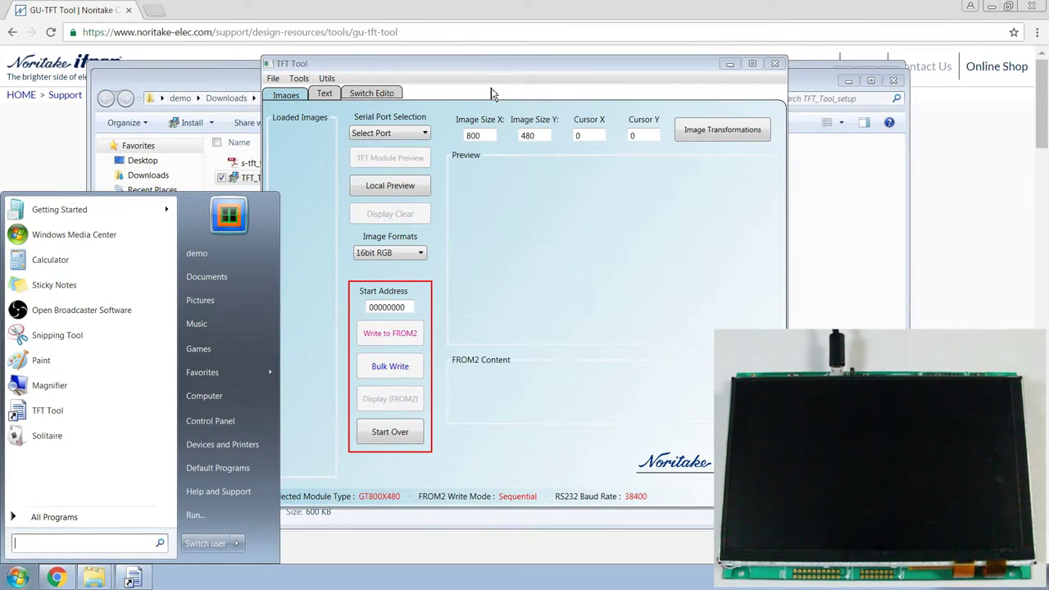
text(device)
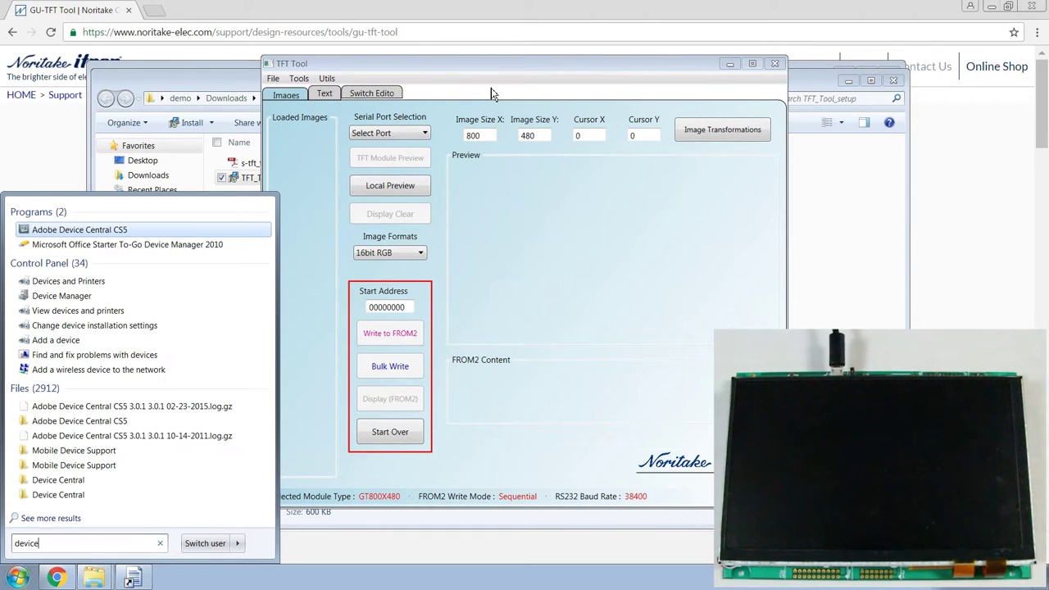
key(Down)
key(Down)
key(Down)
key(Return)
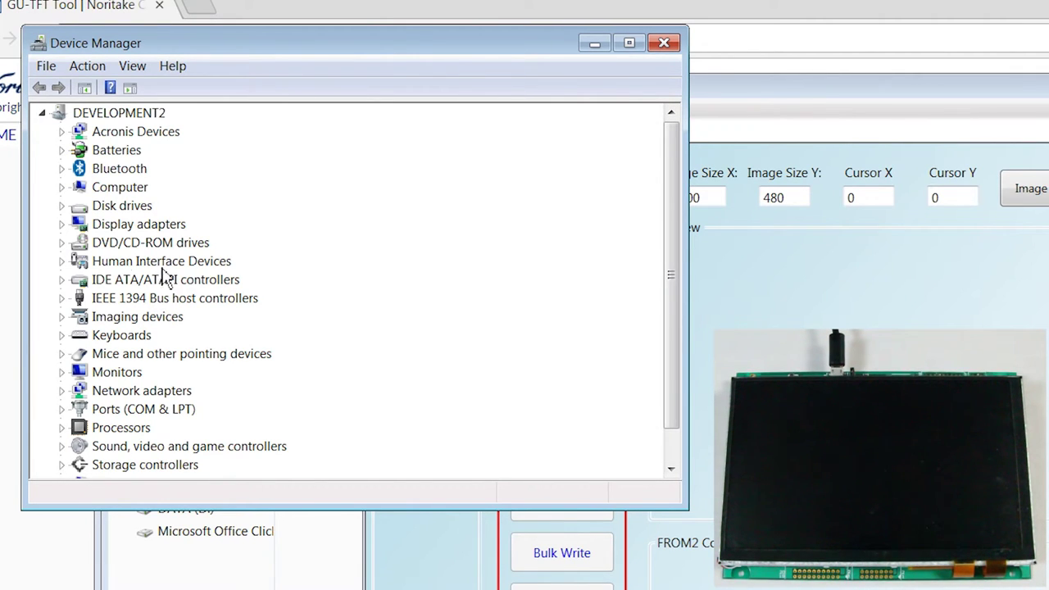
Open the properties of USB Virtual COM port (COM23) under Ports (COM & LPT) and check its manufacturer.
click(63, 411)
scroll(237, 382, down, 1)
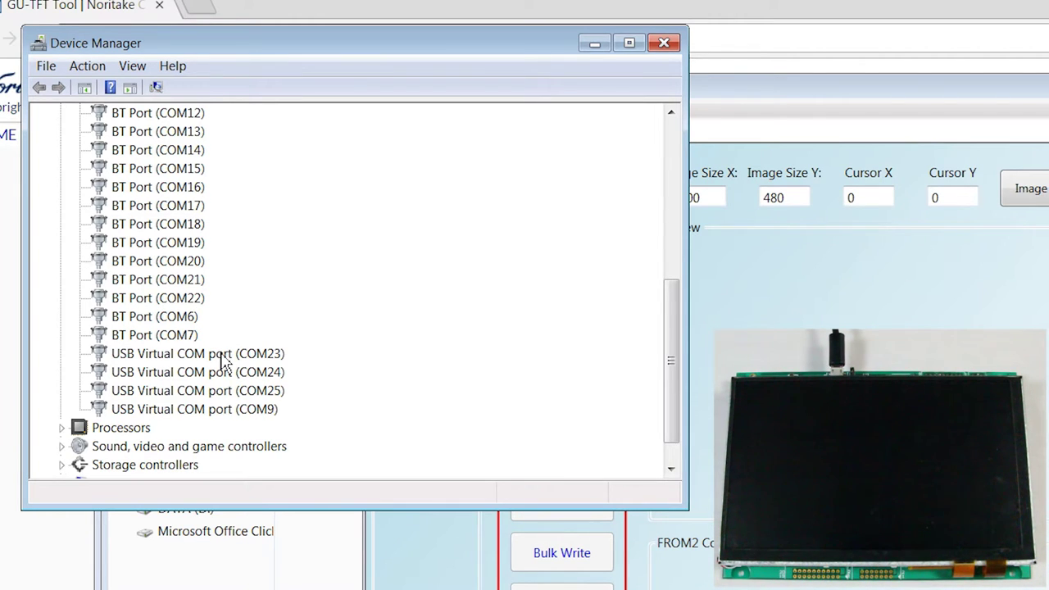
click(223, 360)
right_click(223, 360)
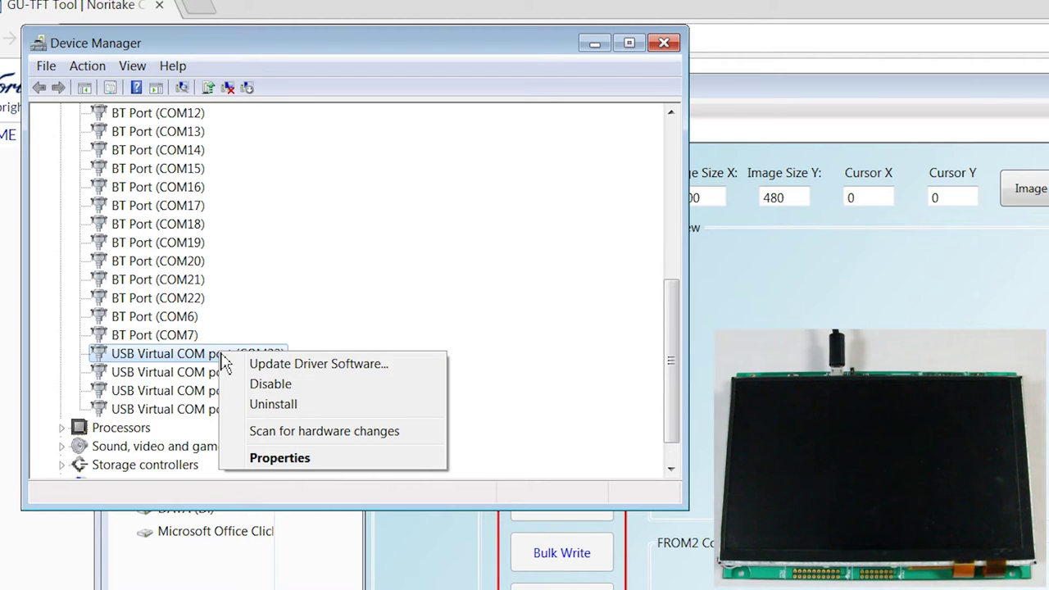
click(295, 461)
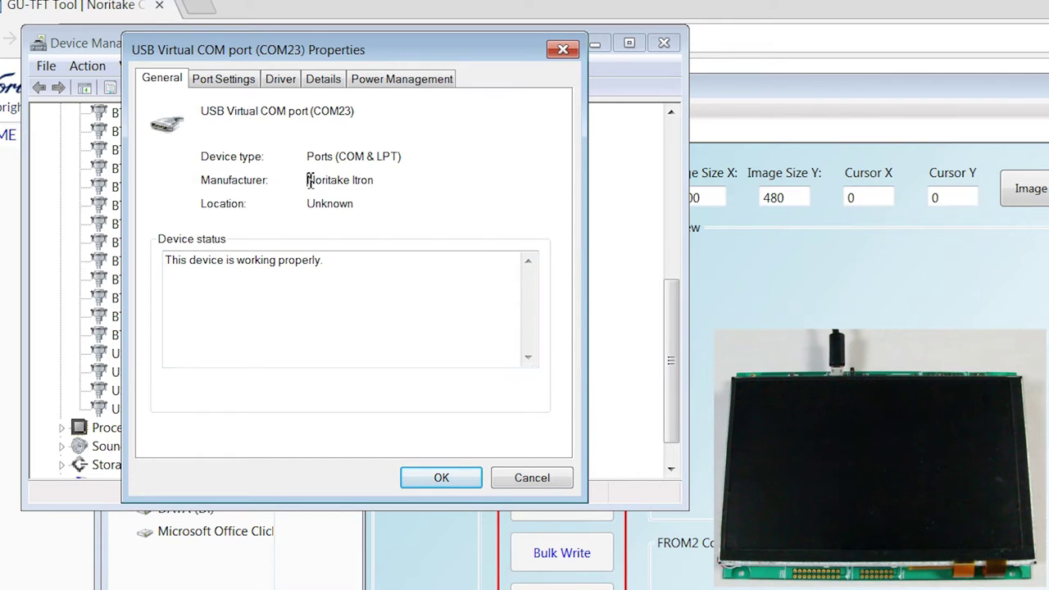
drag(308, 179, 389, 176)
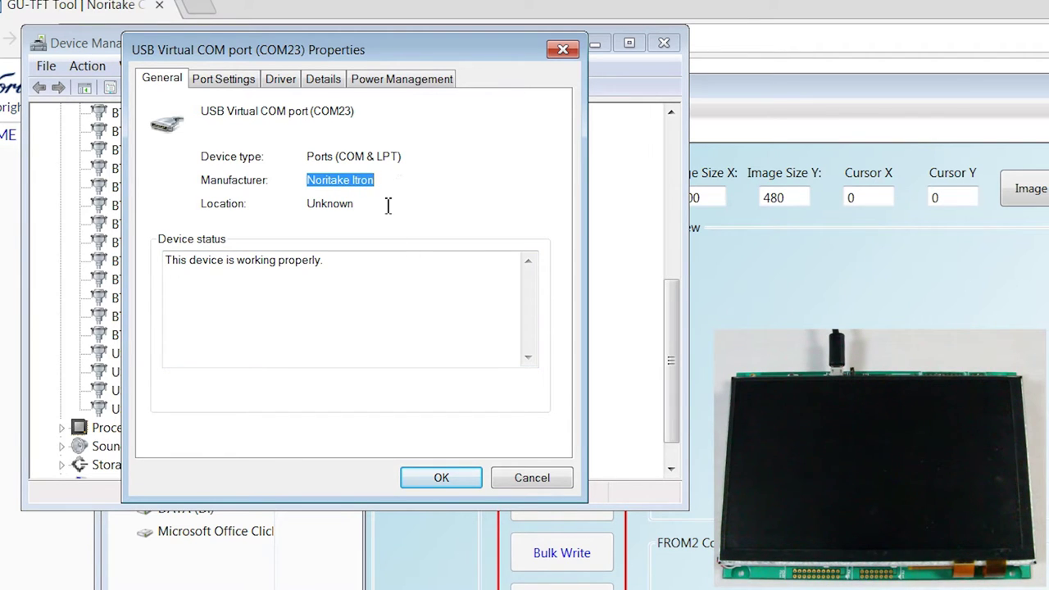
Close the COM port properties and select COM23 as the serial port in TFT Tool.
click(441, 483)
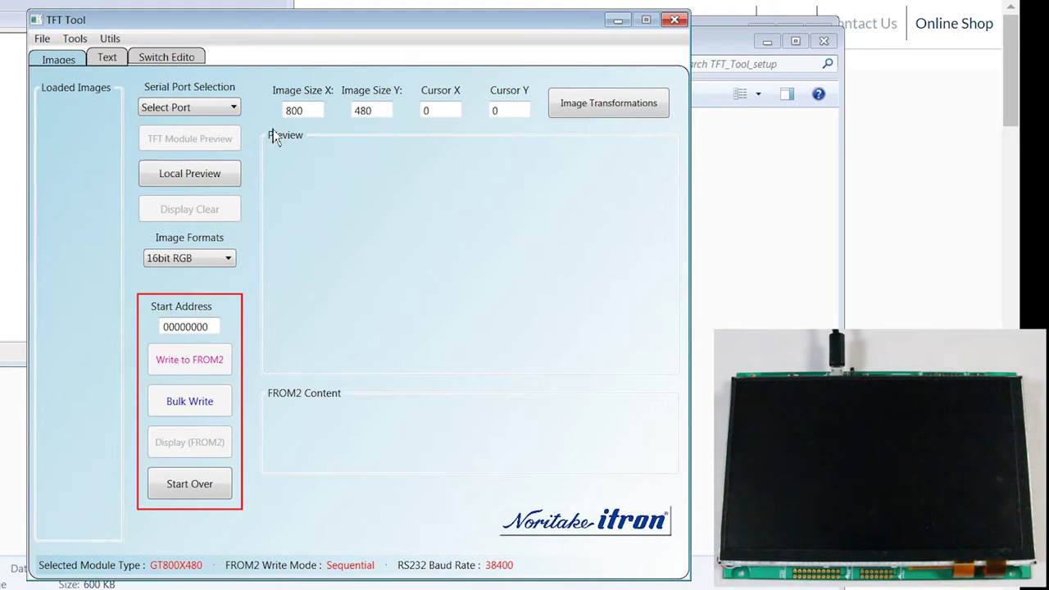
click(215, 120)
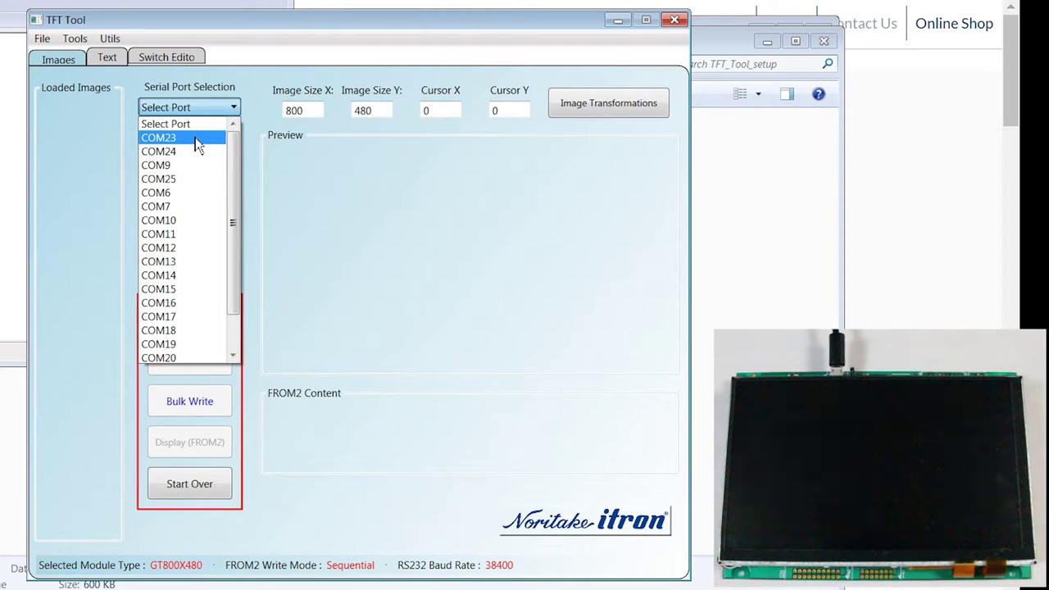
click(195, 138)
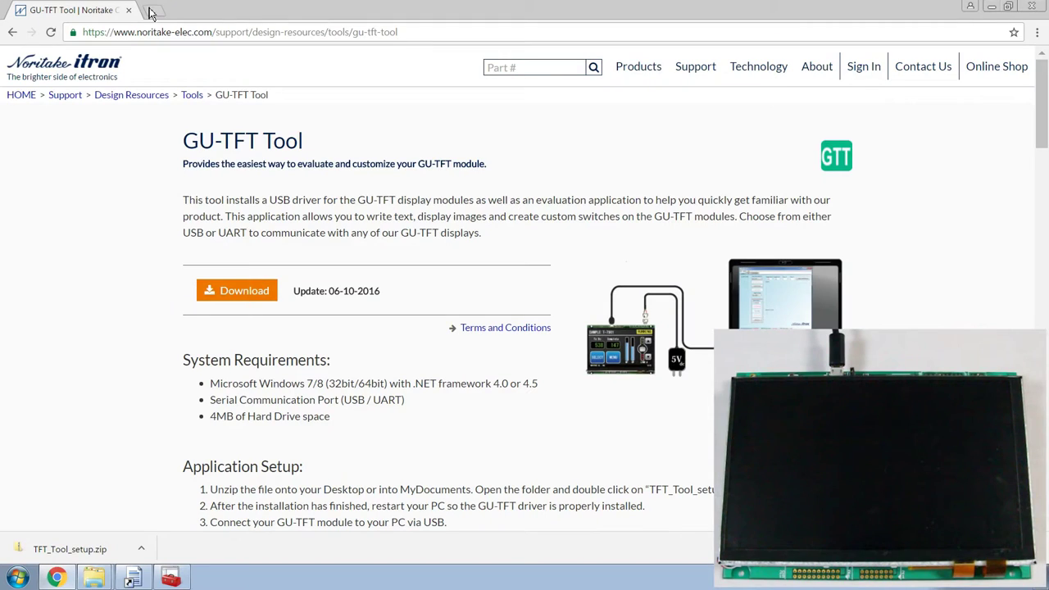
Switch to Chrome and run an image search for "noritake itron logo" in a new browser tab.
click(155, 12)
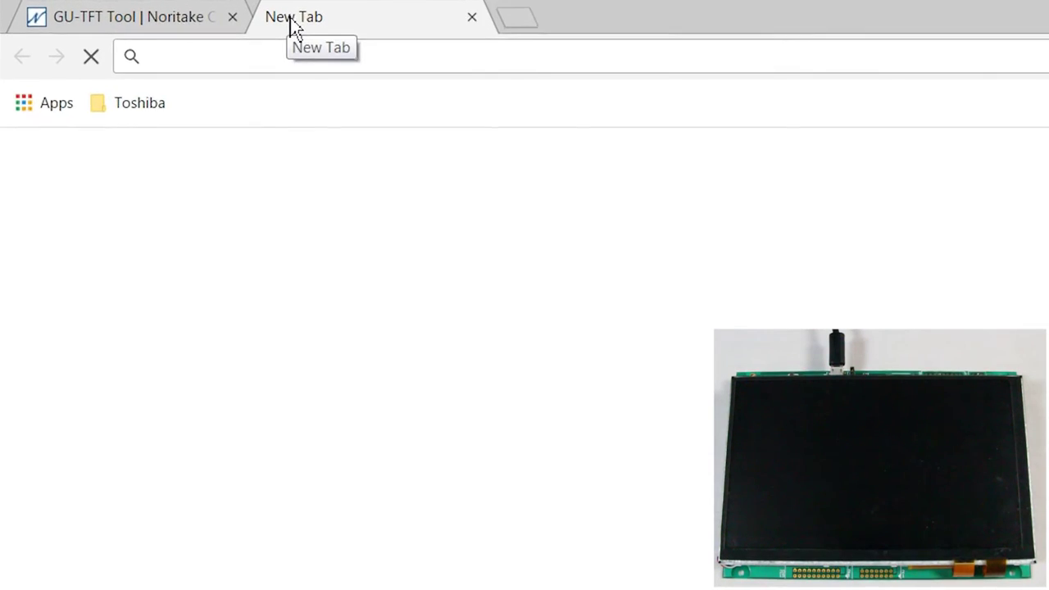
text(noritake it)
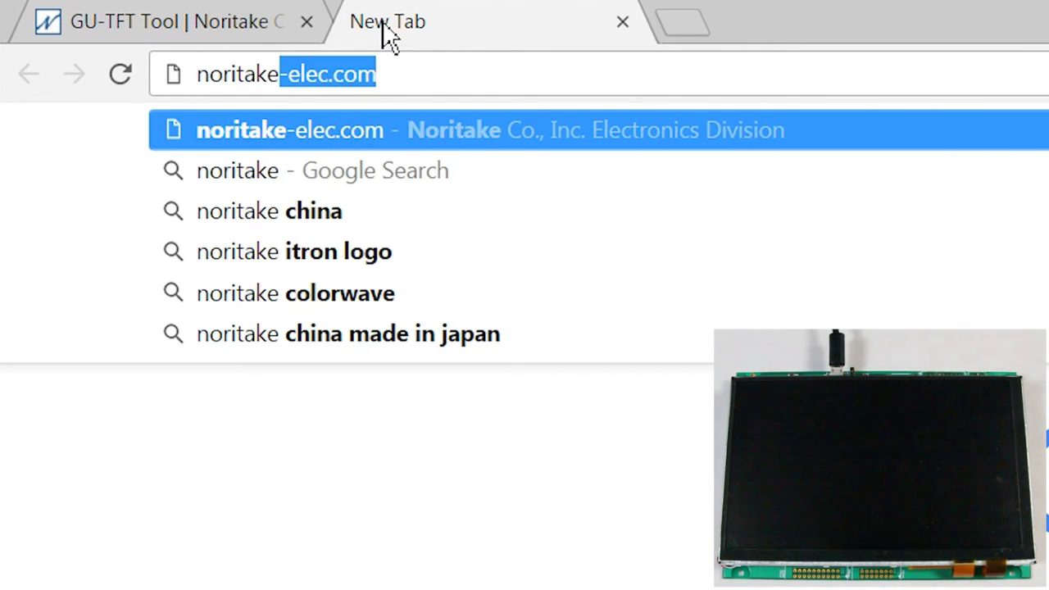
text(r)
key(BackSpace)
text(tron l)
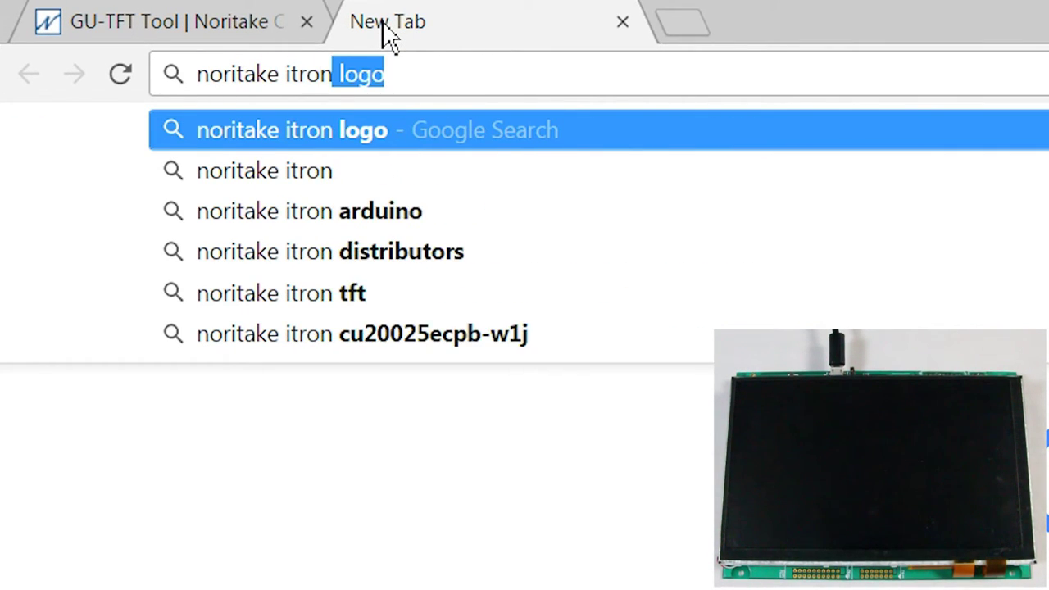
text(ogo)
key(Return)
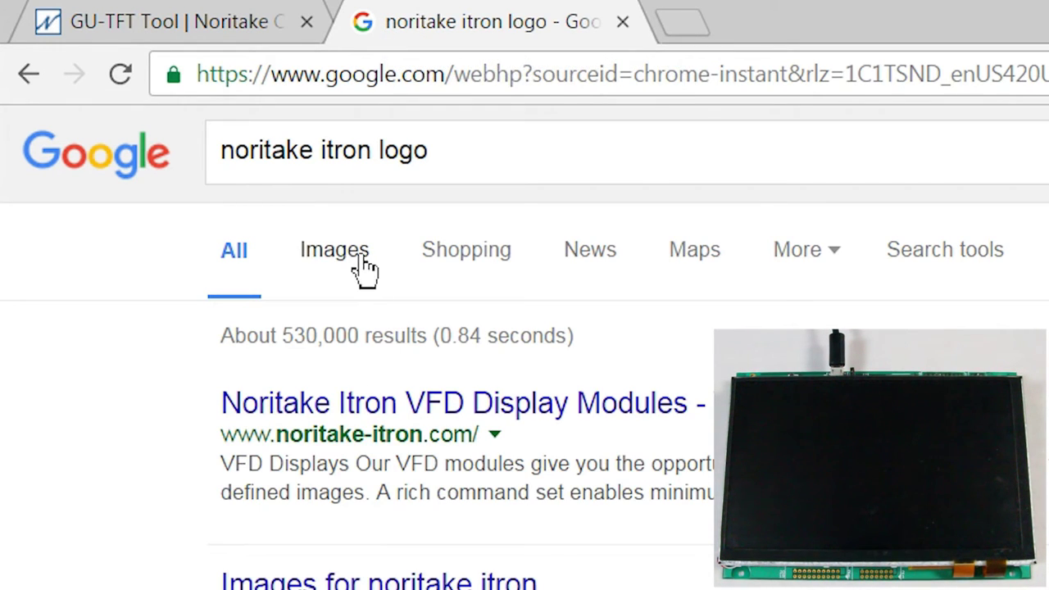
click(359, 255)
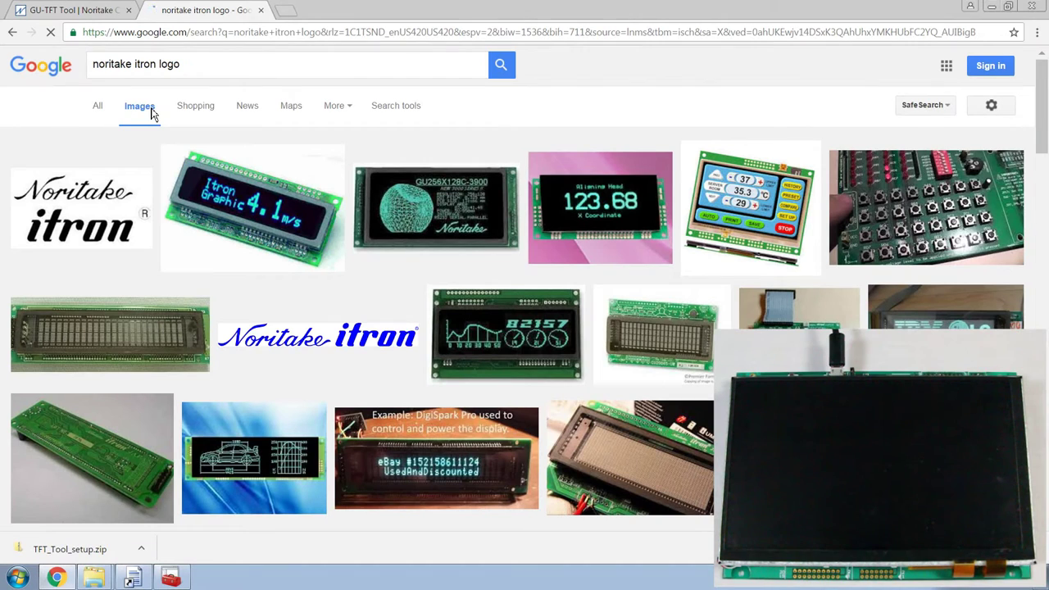
Open the full-size picture of the "Itron Graphic 4.1 m/s" display and save it as 2x16-7806SeriesAc in Downloads.
click(272, 209)
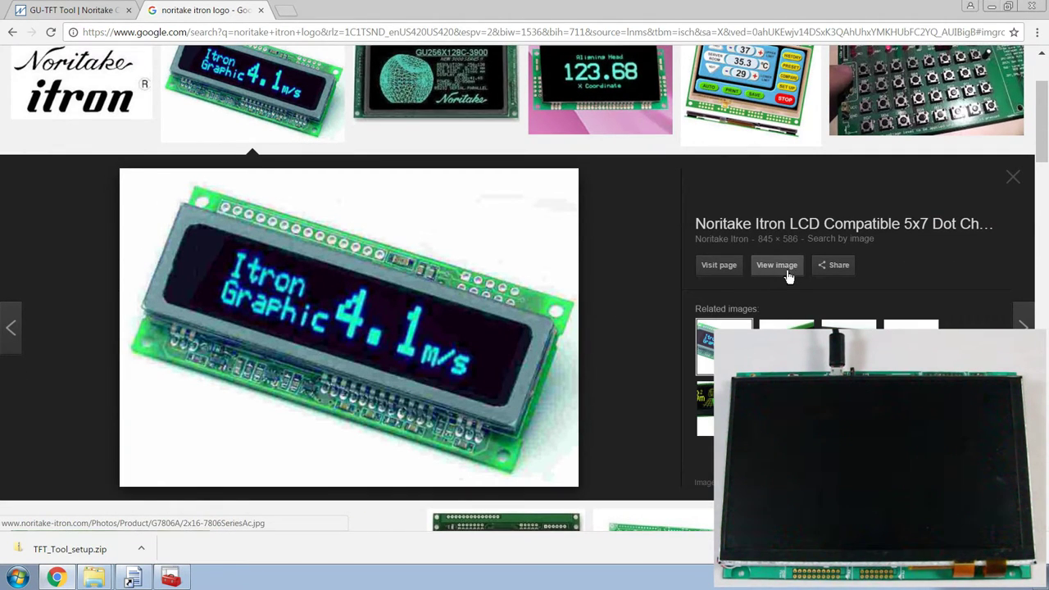
click(776, 265)
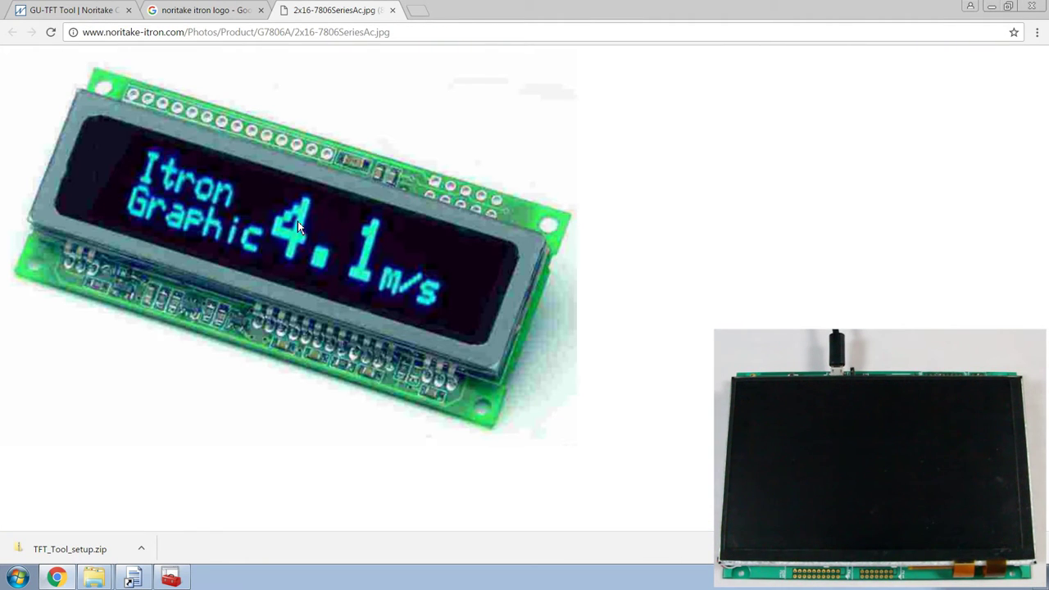
right_click(242, 219)
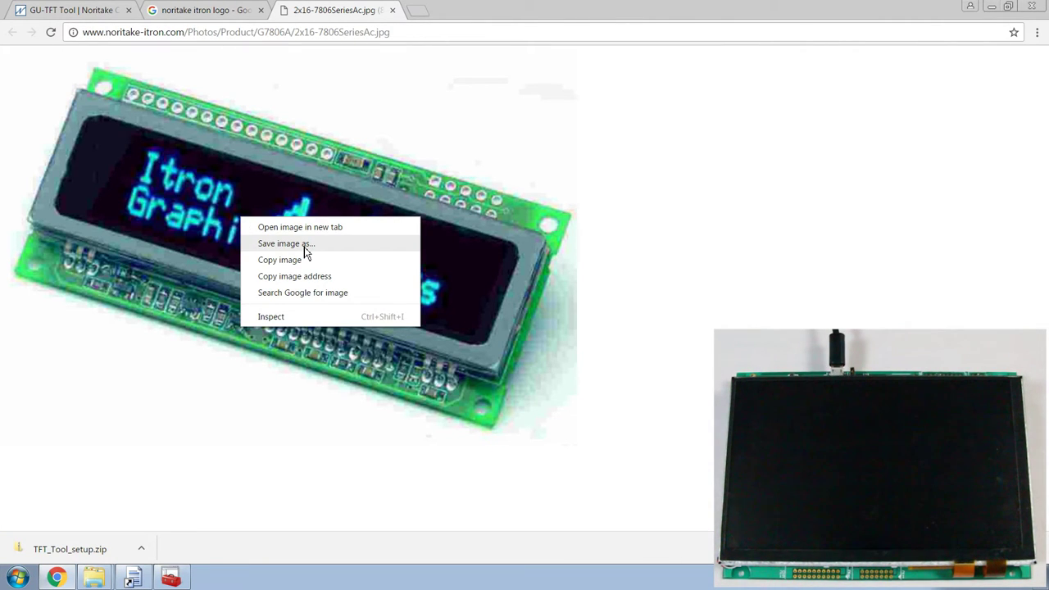
click(303, 247)
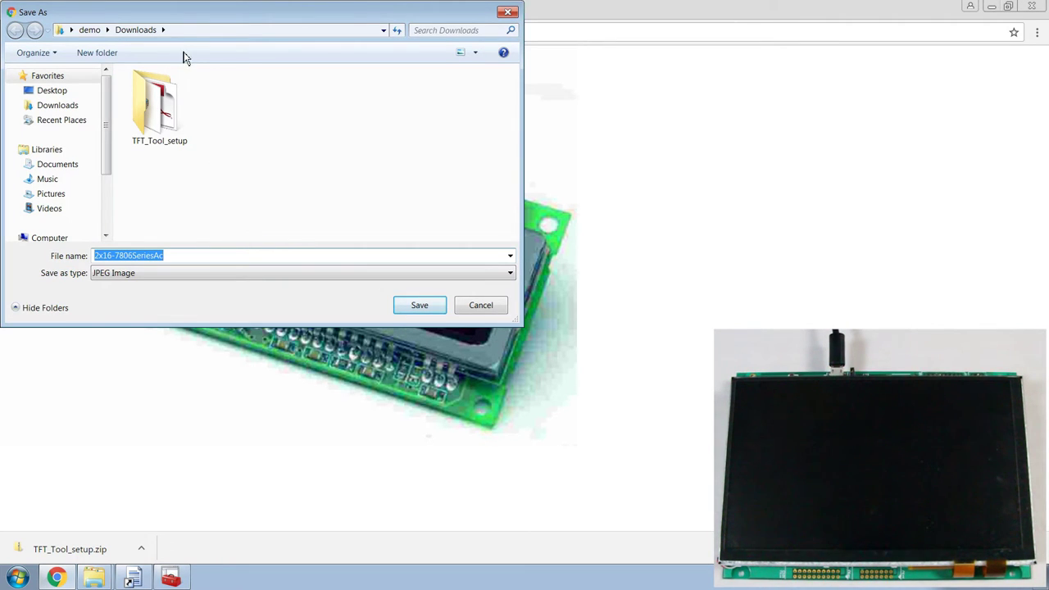
click(419, 304)
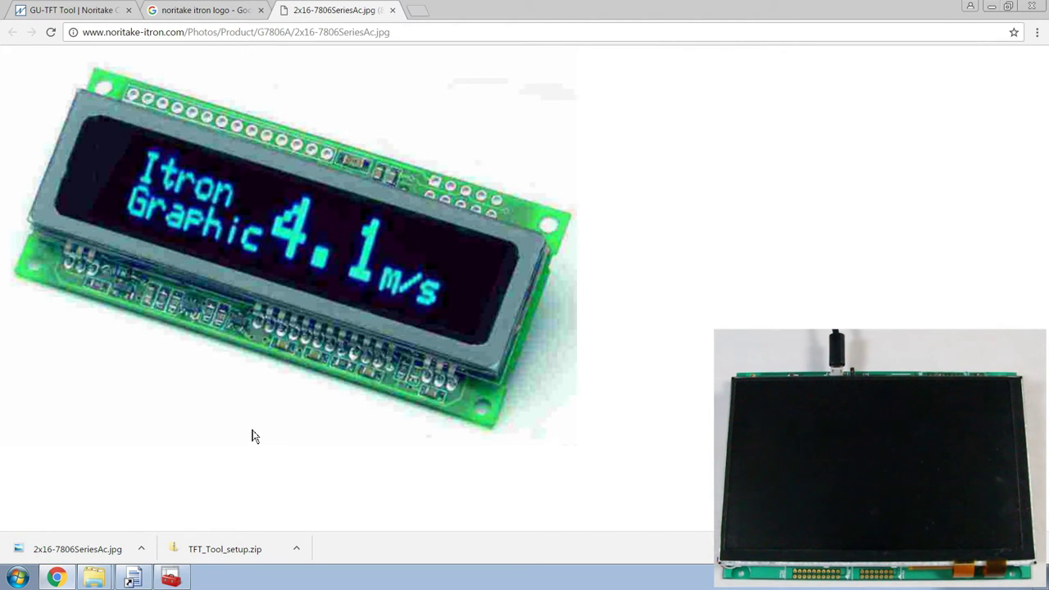
Switch to TFT Tool and load the picture 2x16-7806SeriesAc from the Downloads folder.
key(alt+Tab)
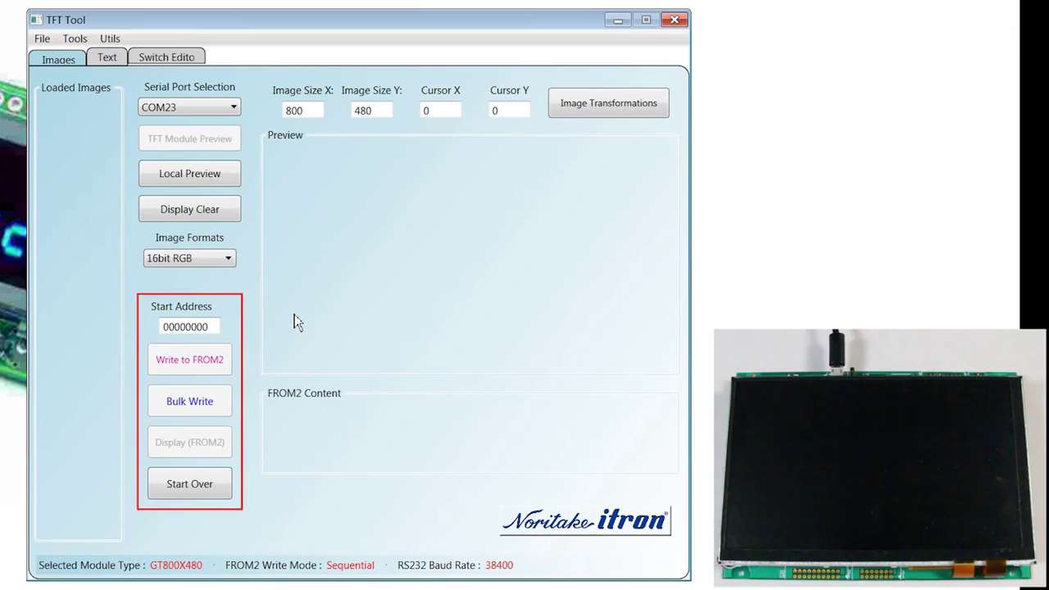
click(43, 41)
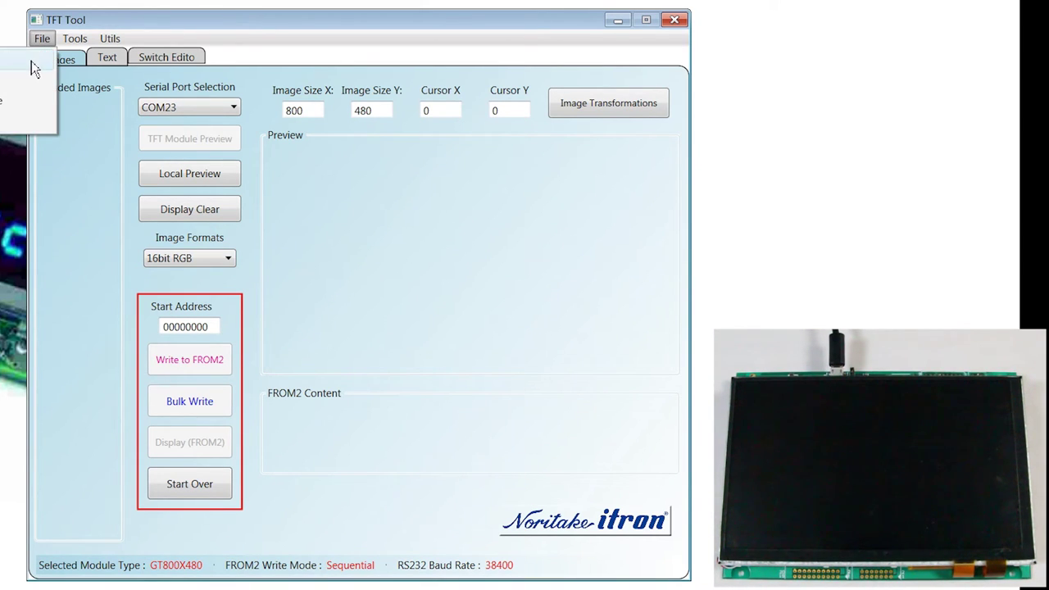
click(33, 63)
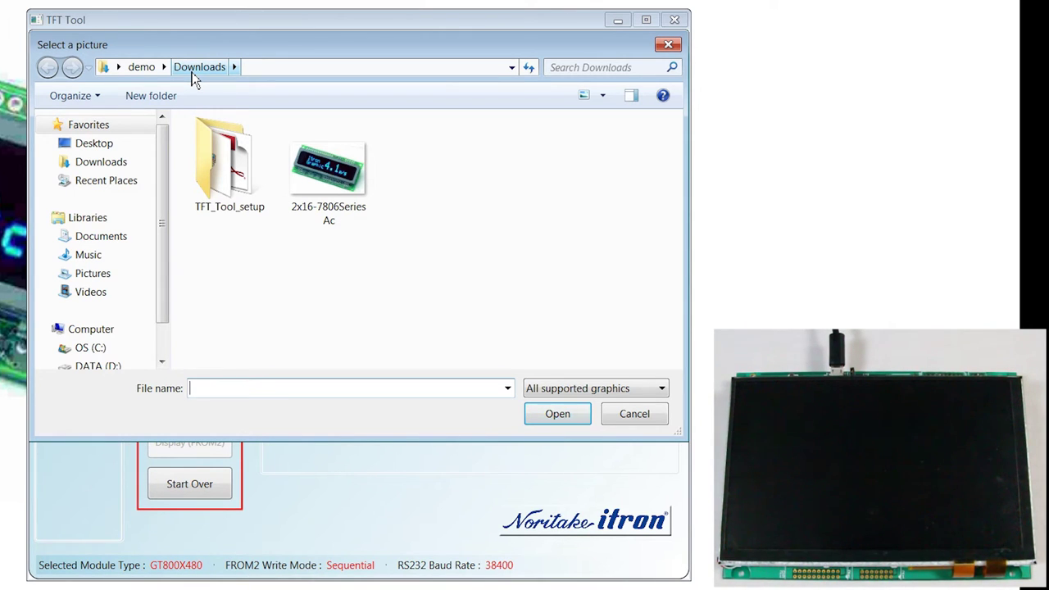
click(344, 195)
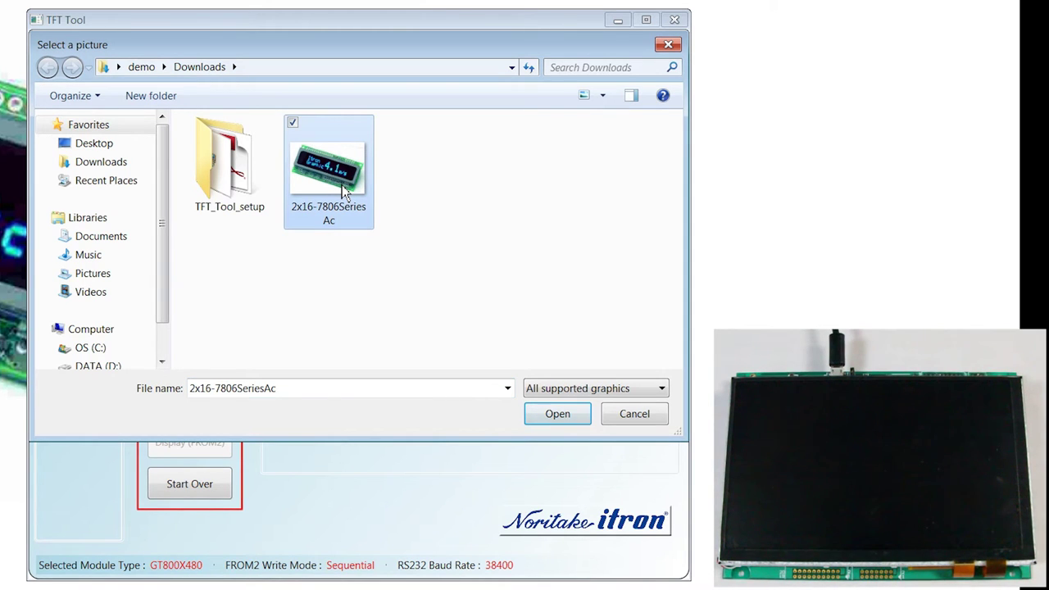
click(551, 415)
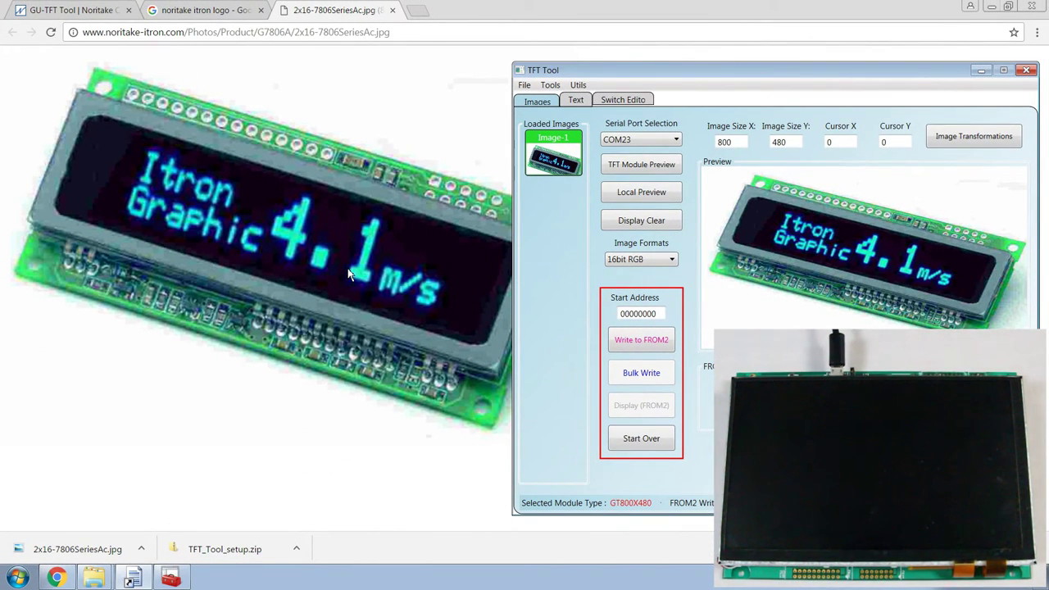
Adjust the image with Image Transformations, finishing at 800 wide and 480 high, and preview it on the TFT module.
click(977, 136)
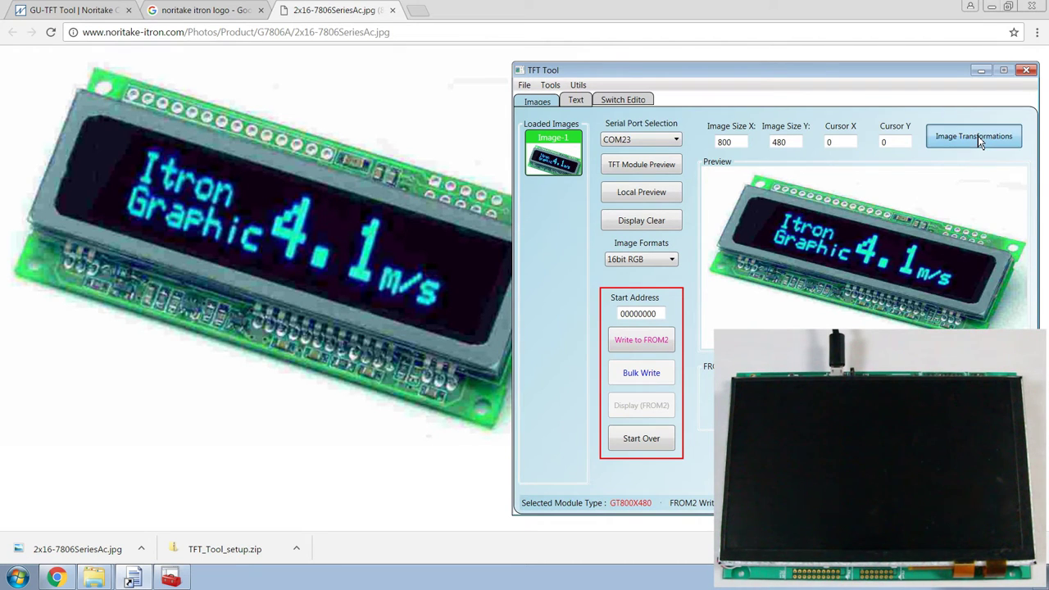
mouse_move(645, 182)
mouse_down()
mouse_move(569, 182)
mouse_move(655, 186)
mouse_up()
drag(590, 144, 673, 145)
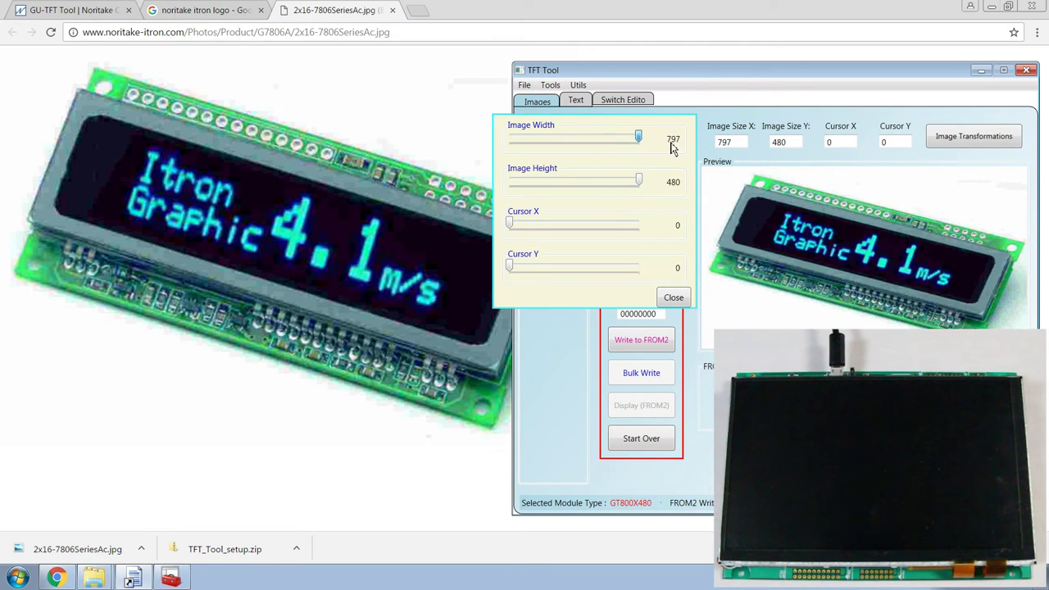
click(675, 298)
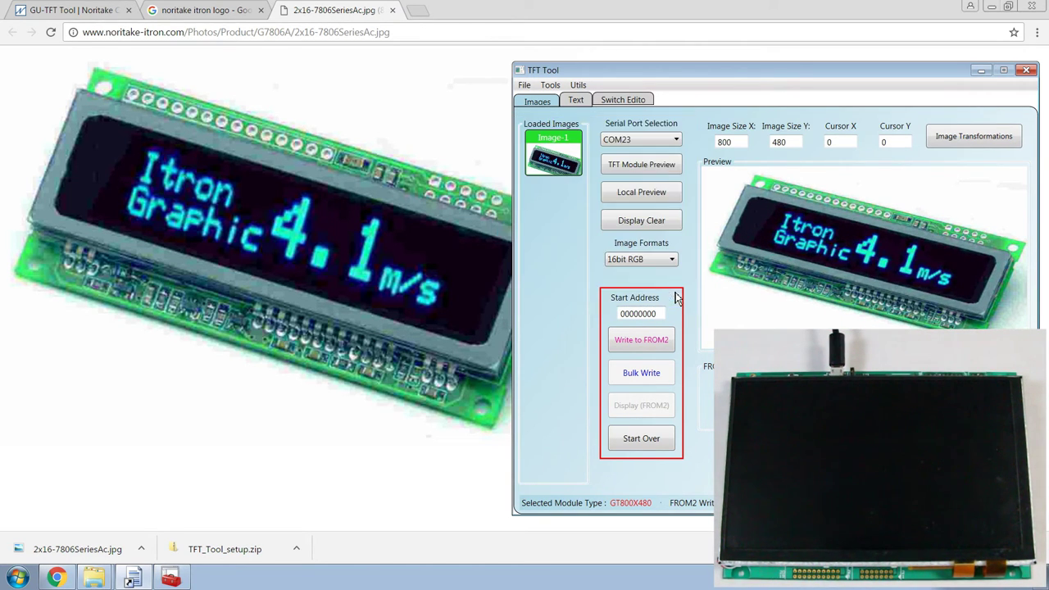
click(651, 170)
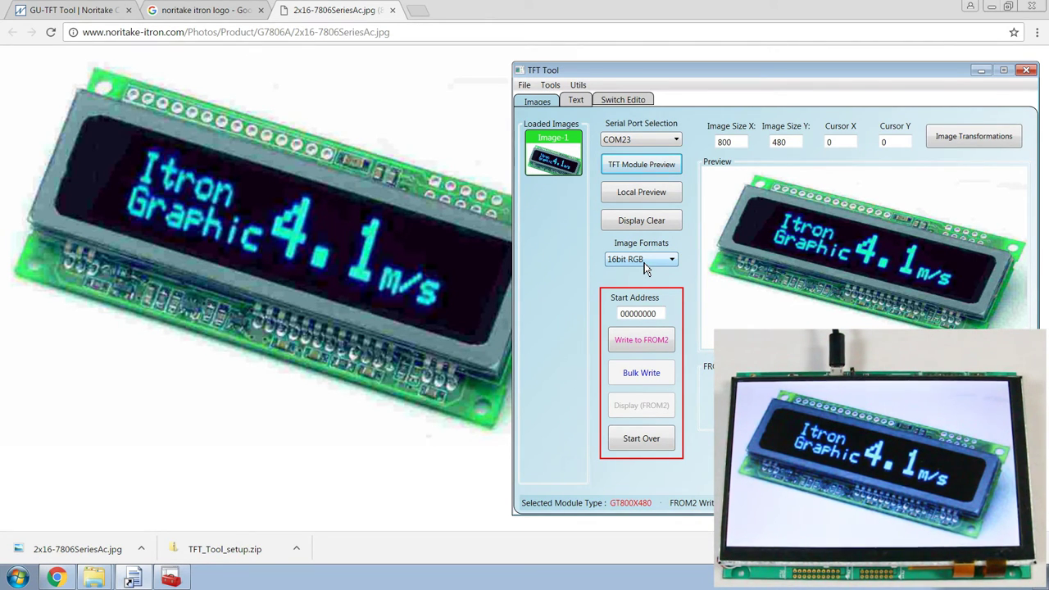
Set the image format to Bitmap, and preview the image on the TFT module again after clearing its display.
click(644, 264)
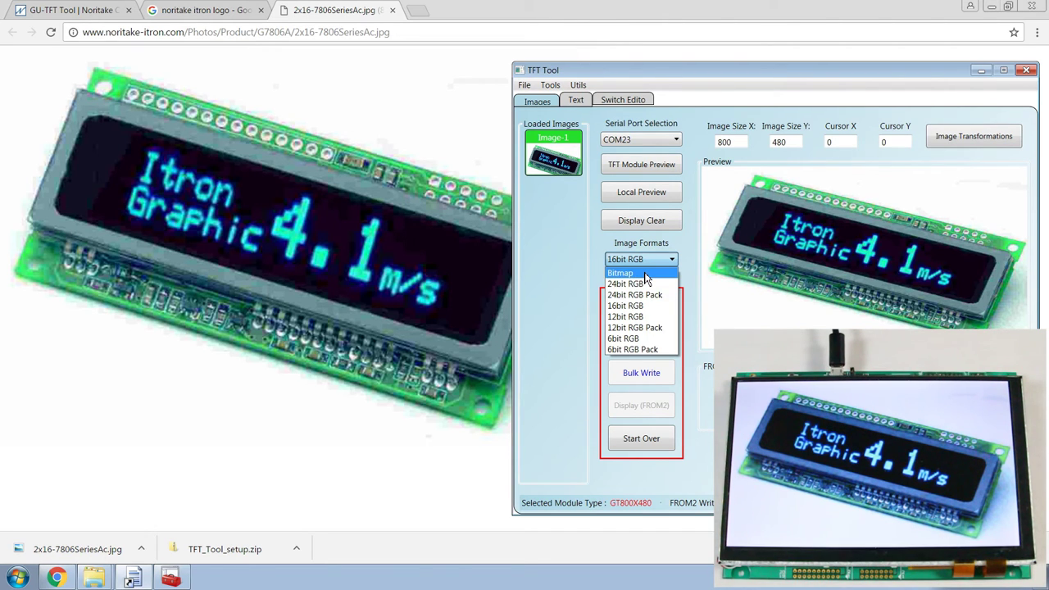
click(644, 274)
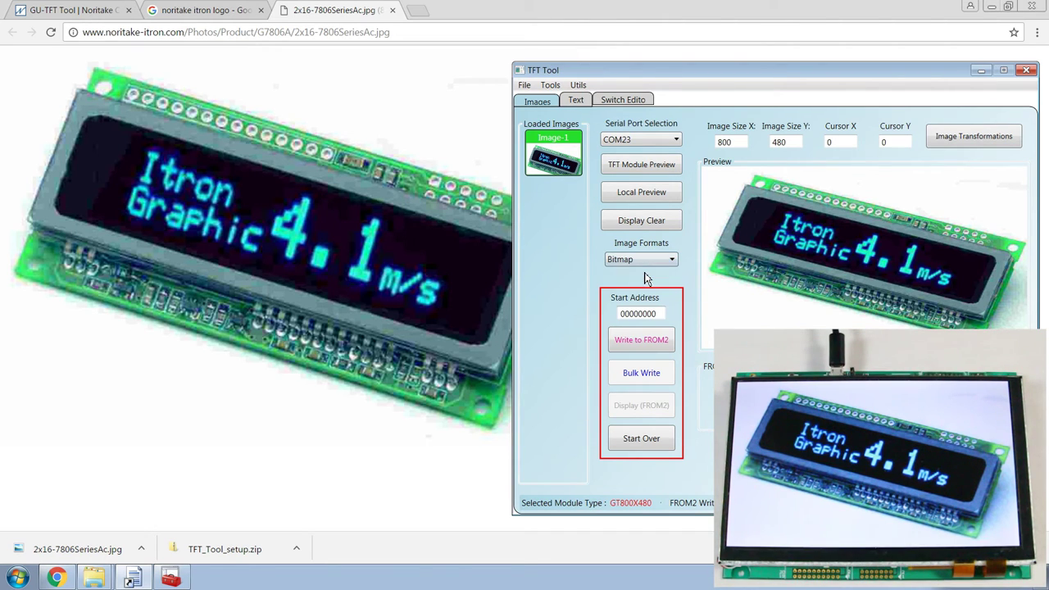
click(646, 226)
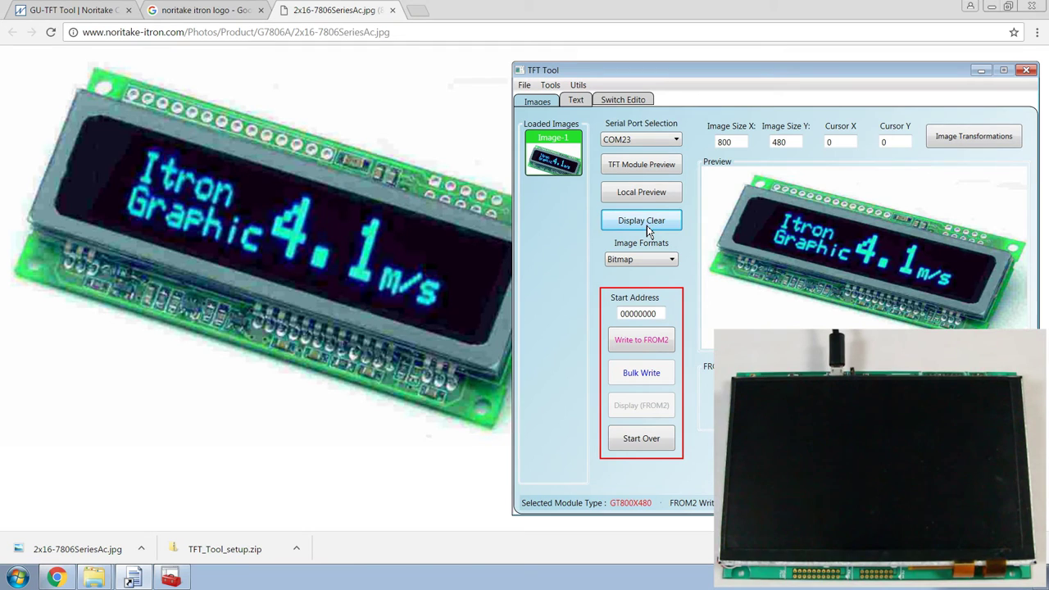
click(647, 166)
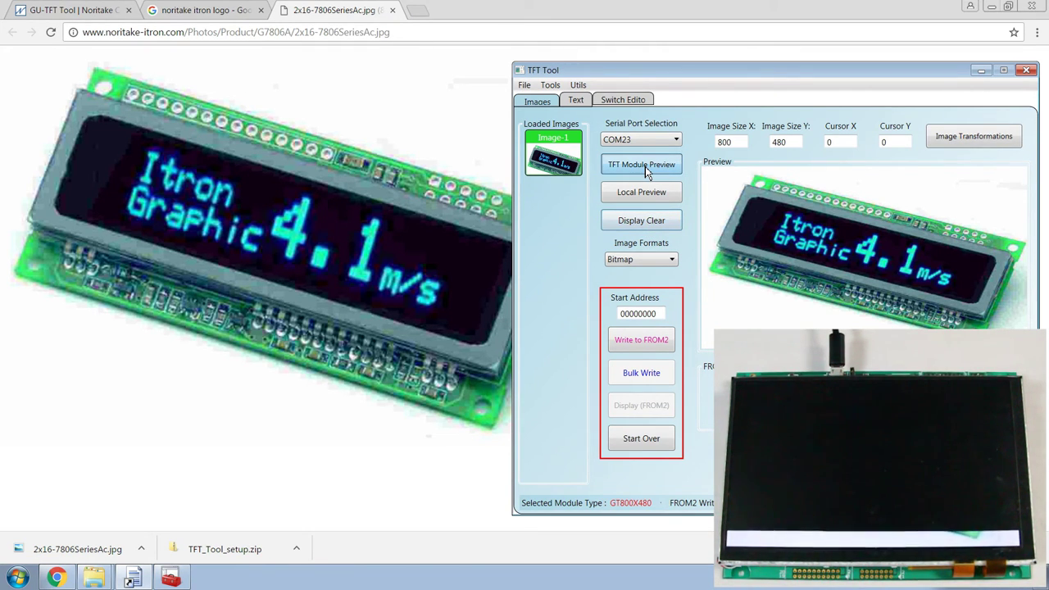